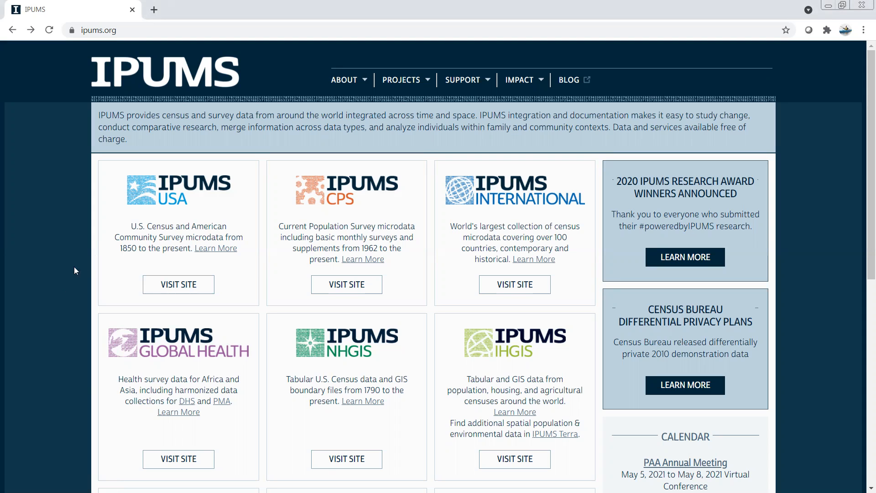
Step: Go to the IPUMS USA site and start creating a custom data set
scroll(74, 267, "down", 3)
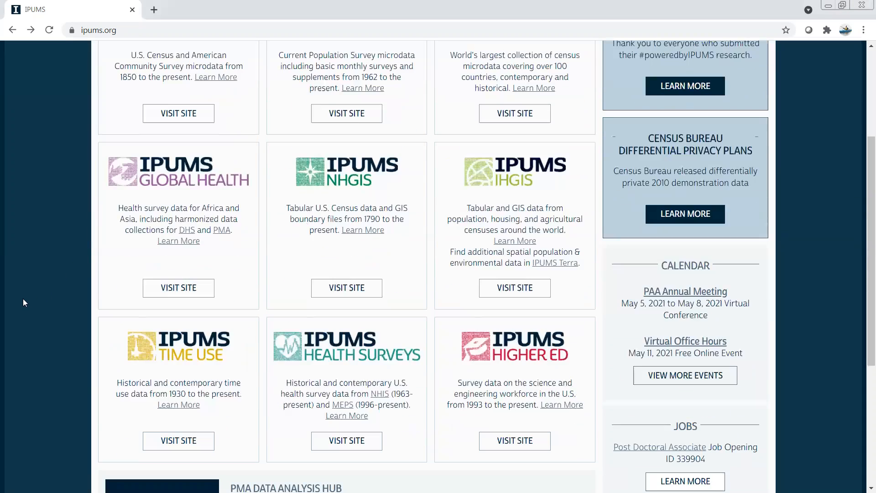
scroll(2, 317, "down", 1)
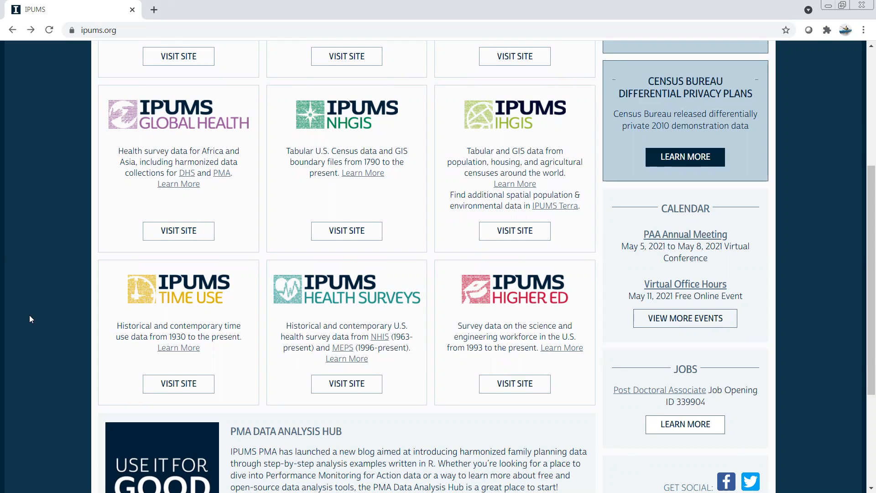
scroll(31, 340, "up", 5)
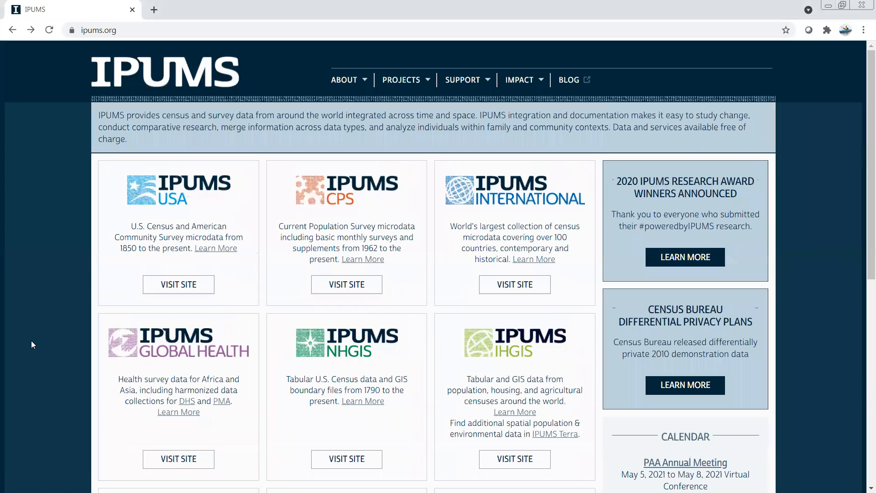
left_click(185, 290)
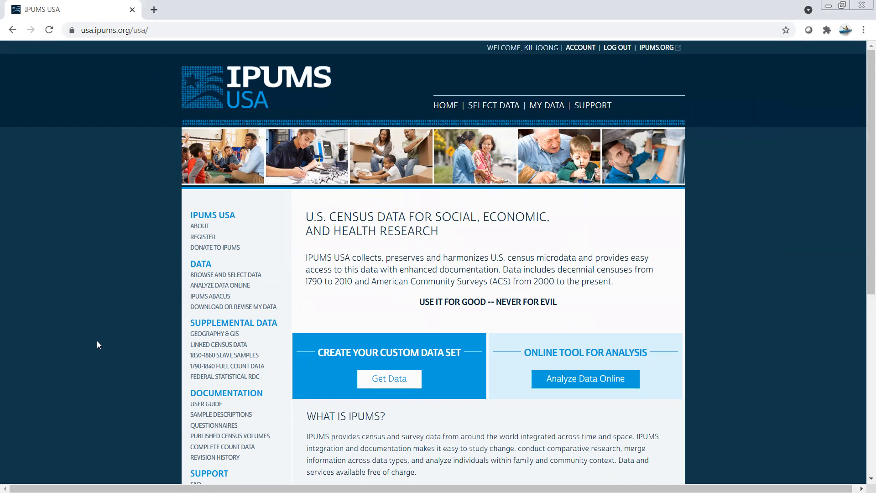
key("ctrl+2")
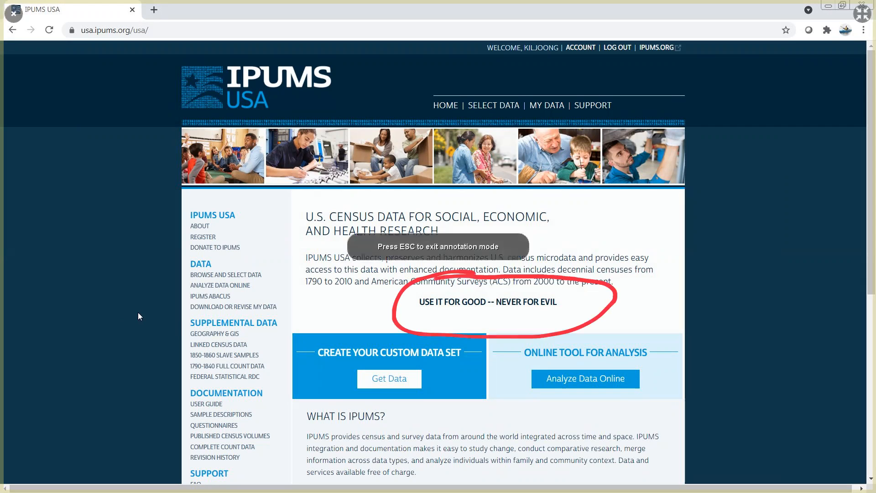
key("Escape")
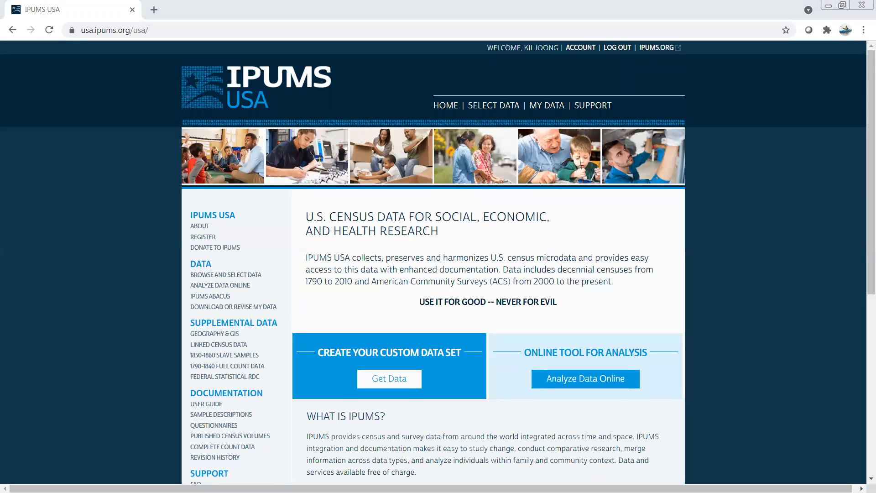
left_click(375, 379)
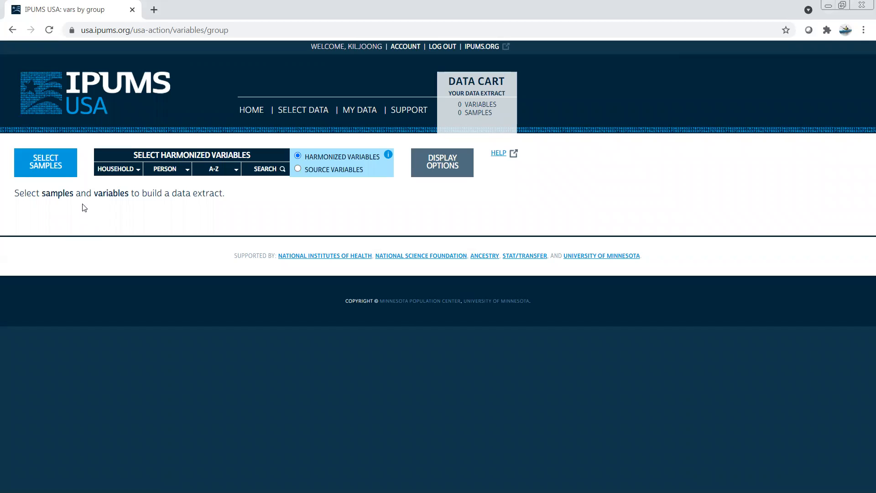
Step: Open the sample selection and deselect the default sample from each year
left_click(63, 165)
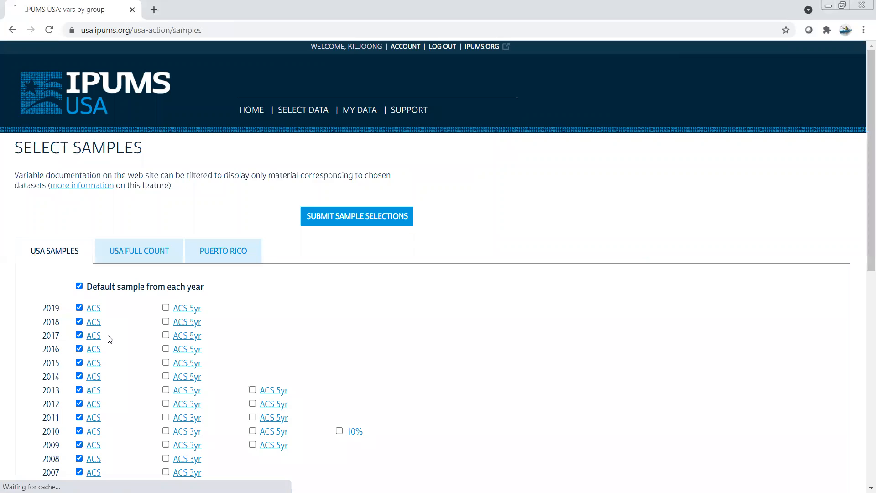
scroll(741, 365, "down", 4)
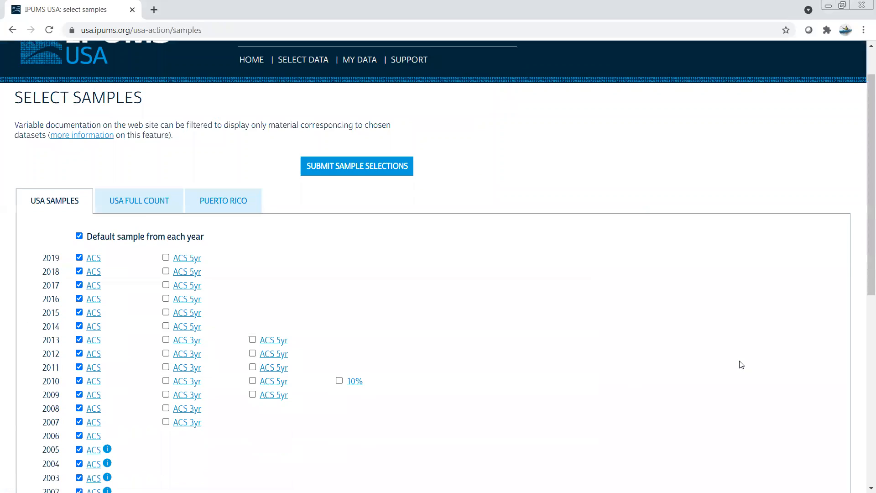
scroll(745, 361, "down", 1)
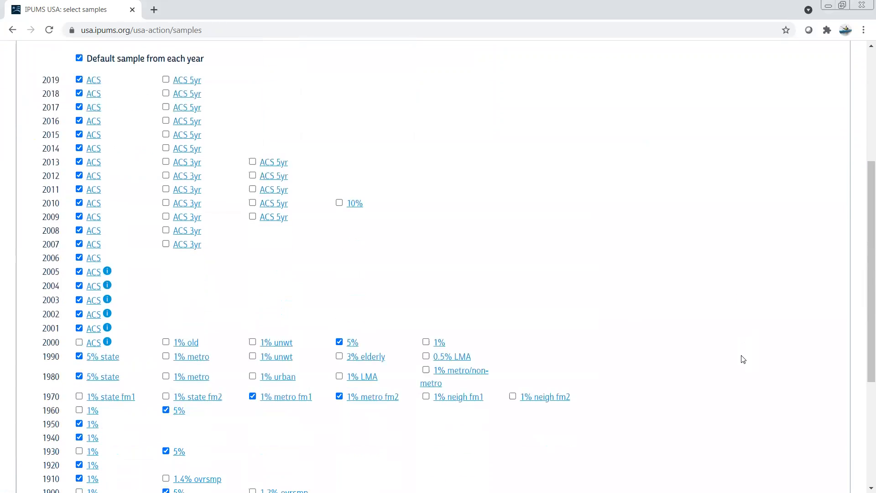
scroll(743, 360, "down", 3)
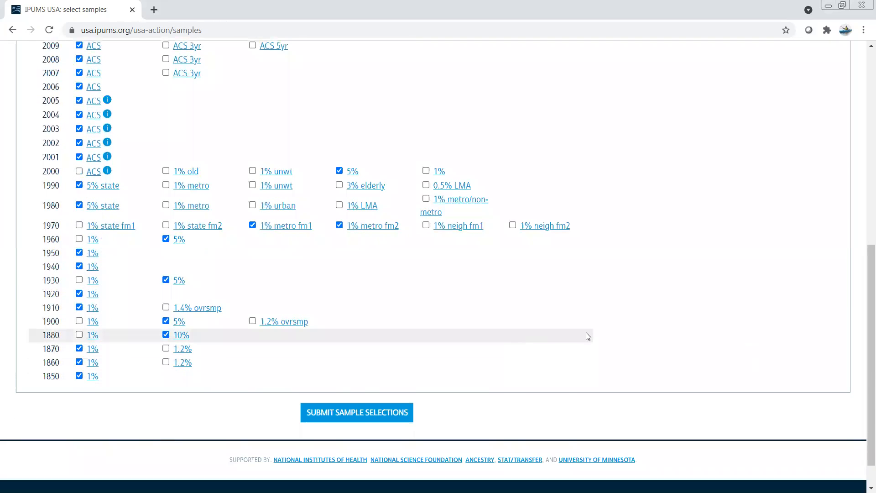
scroll(671, 334, "up", 4)
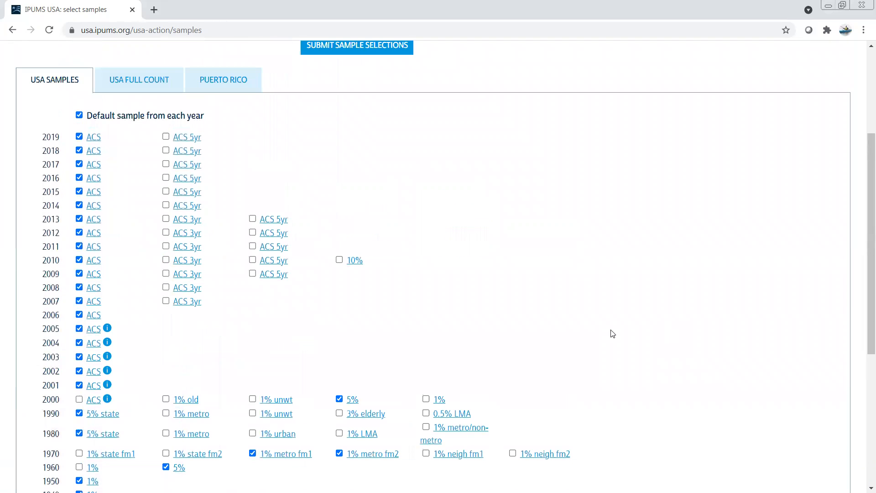
left_click(81, 113)
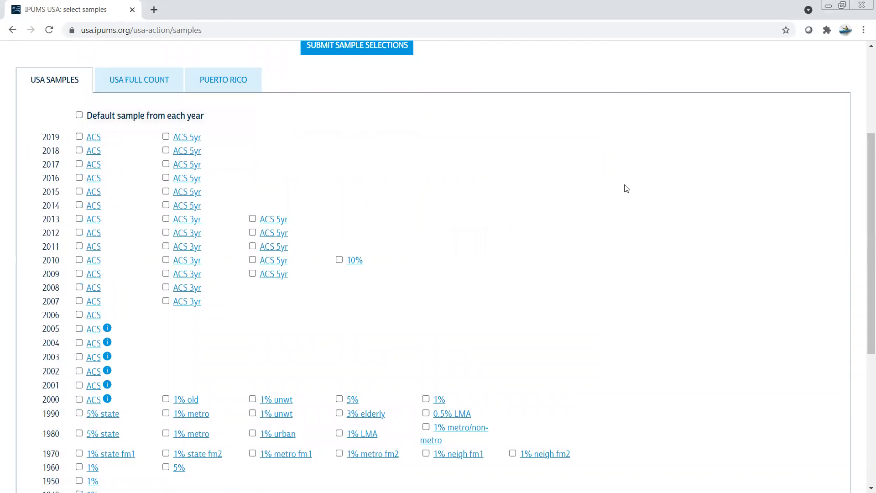
Step: Select the 2019 ACS 5yr sample and submit the sample selection
scroll(767, 266, "up", 1)
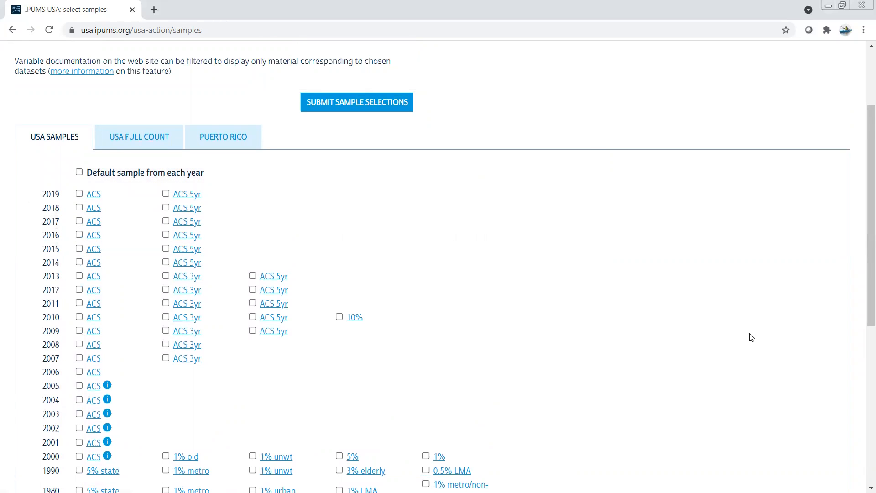
scroll(757, 334, "down", 1)
scroll(757, 334, "down", 1)
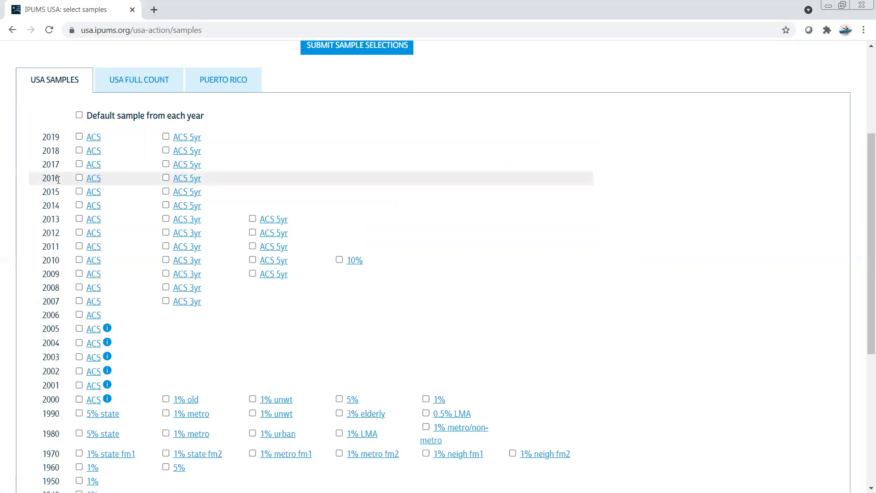
left_click(166, 137)
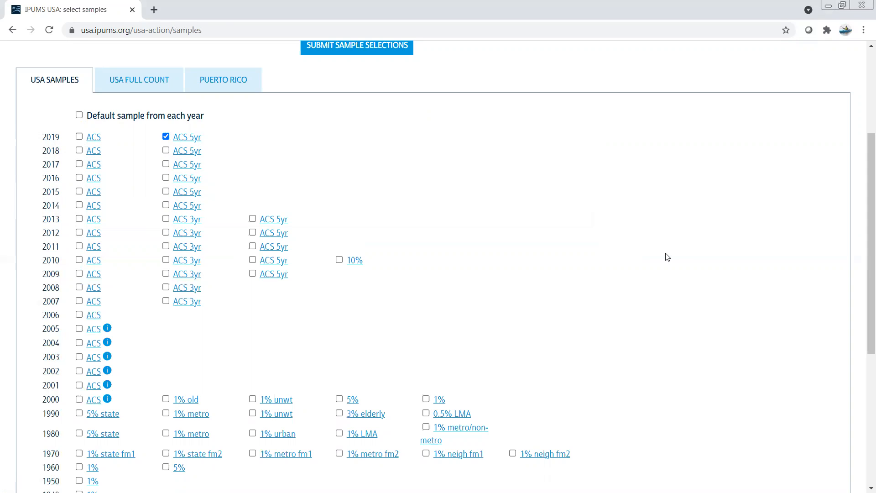
scroll(667, 257, "up", 1)
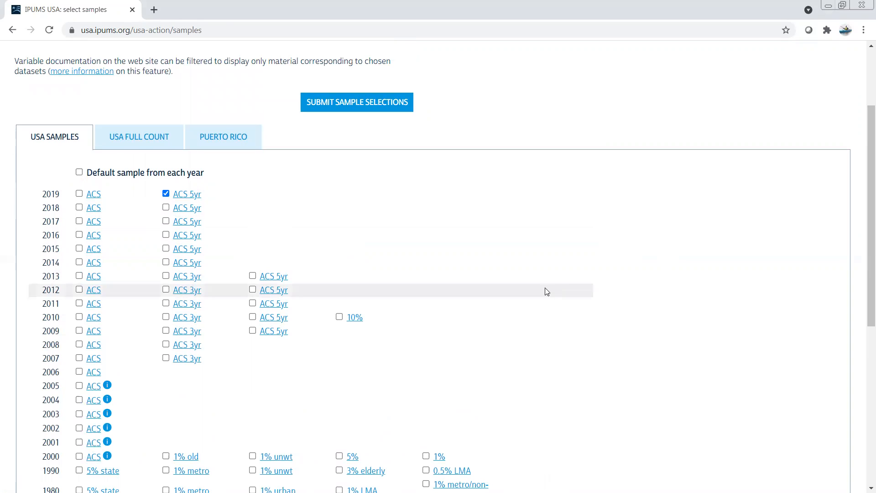
scroll(594, 260, "up", 1)
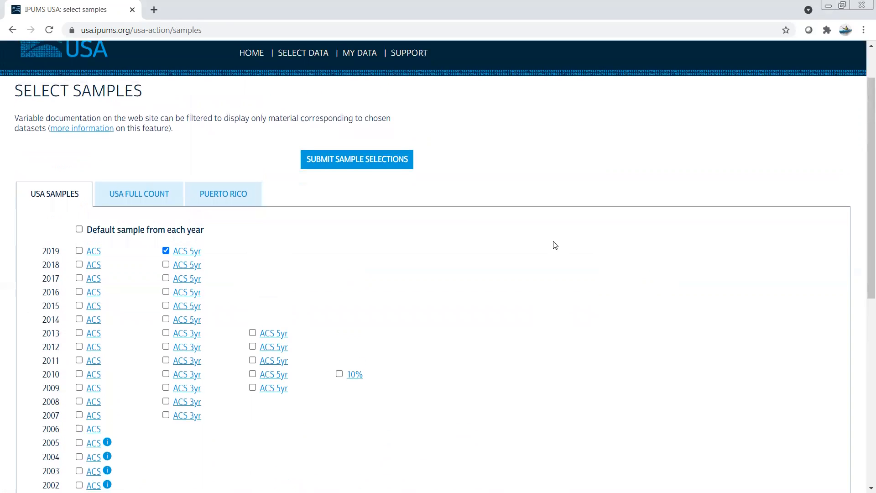
left_click(404, 161)
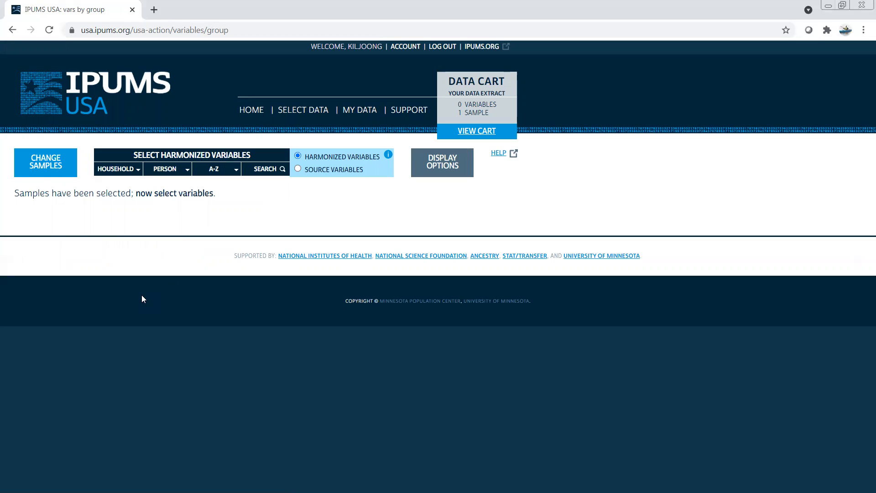
Step: Display the geographic group of the harmonized household variables
mouse_move(138, 171)
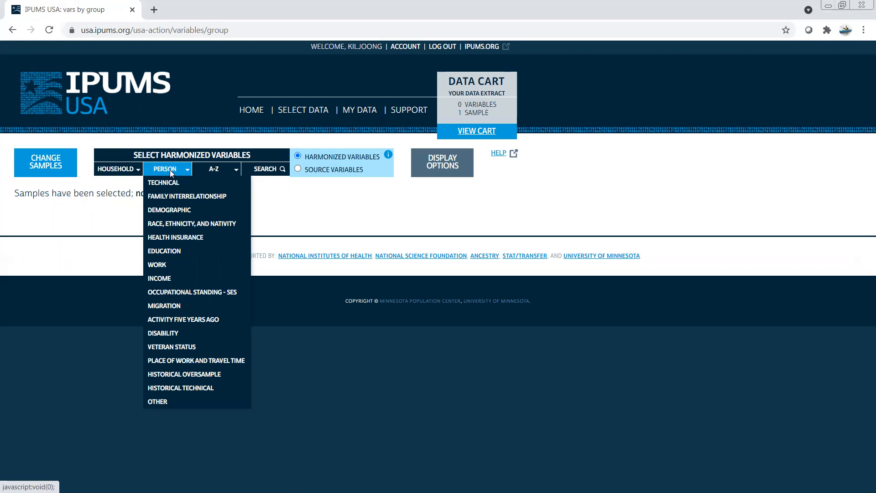
left_click(132, 169)
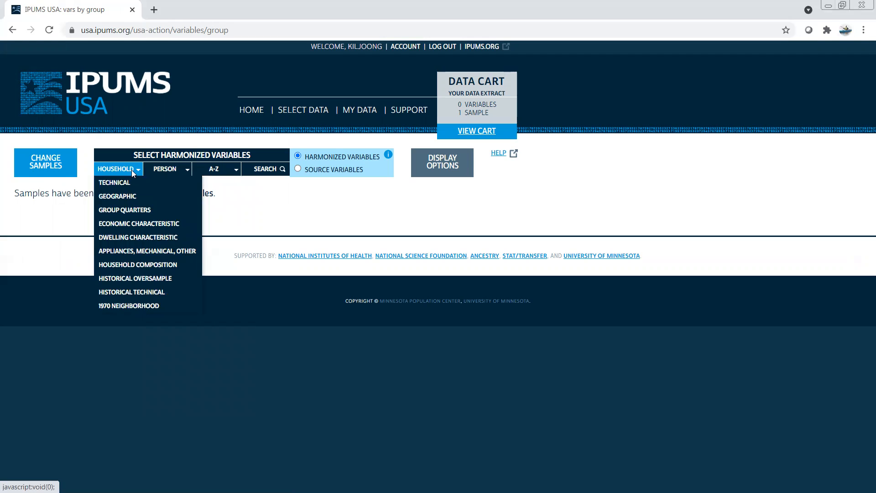
mouse_move(159, 171)
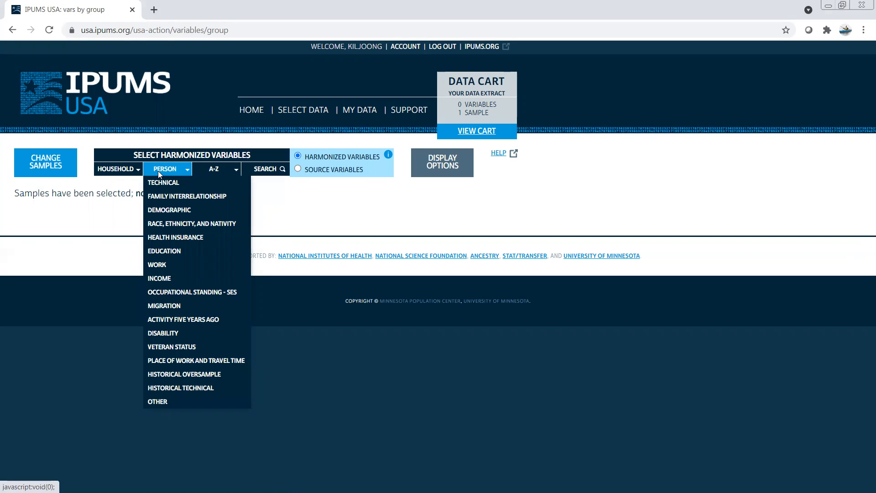
mouse_move(124, 173)
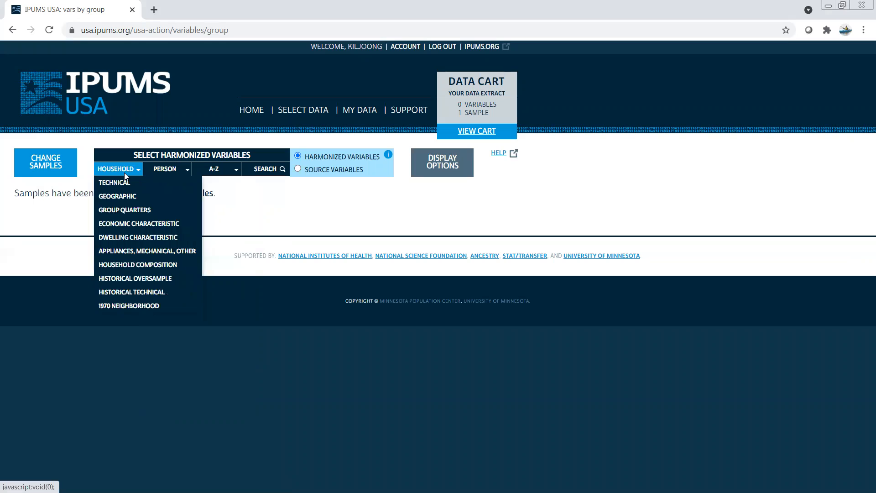
left_click(117, 196)
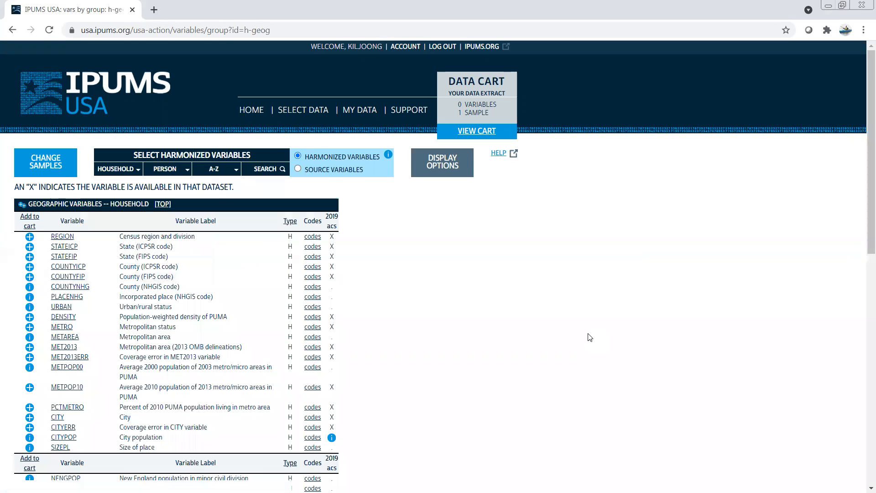
Step: Add the state and county FIPS code variables, STATEFIP and COUNTYFIP, to the data cart
scroll(595, 334, "down", 1)
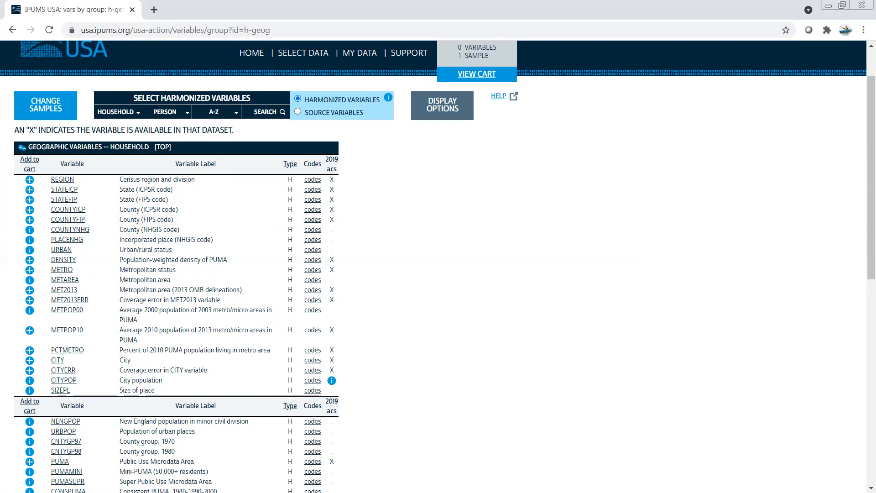
left_click(29, 200)
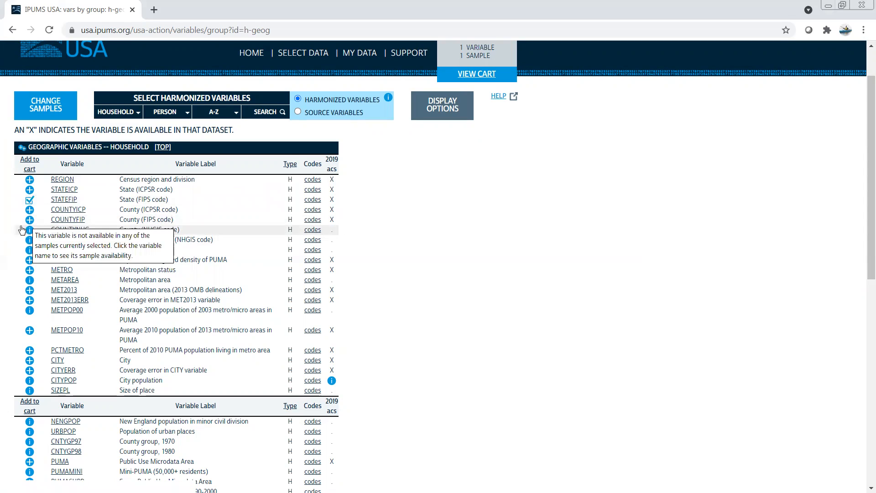
left_click(30, 220)
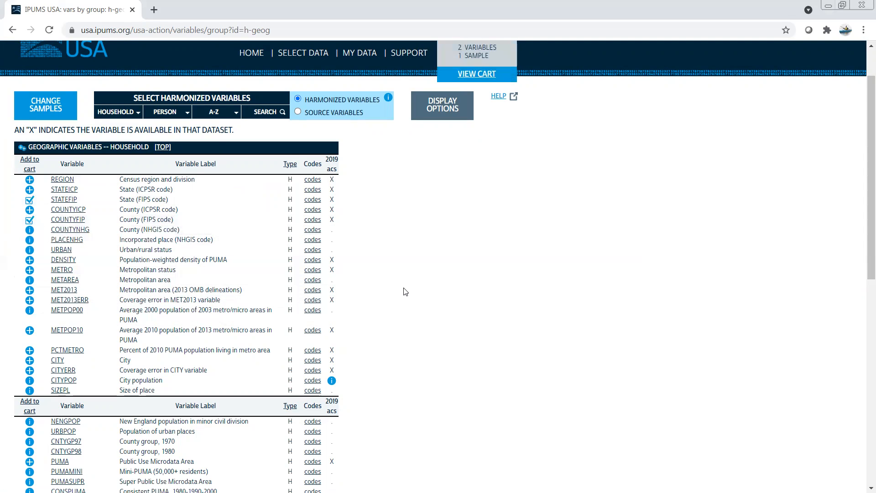
Step: Check the codes of the metropolitan status variable METRO and add it to the data cart
scroll(411, 289, "down", 1)
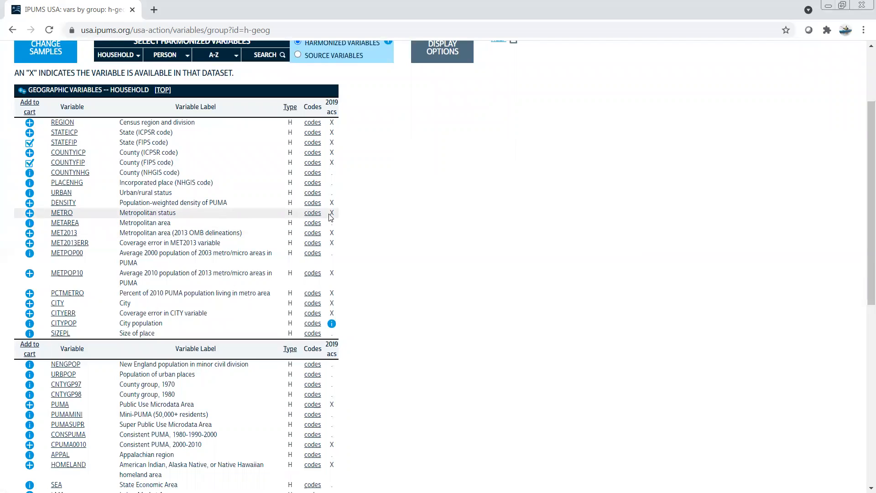
left_click(315, 214)
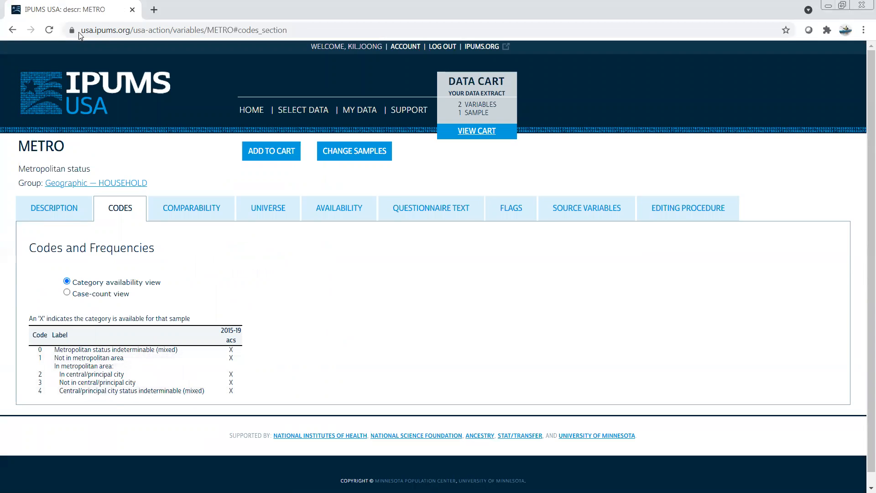
left_click(17, 33)
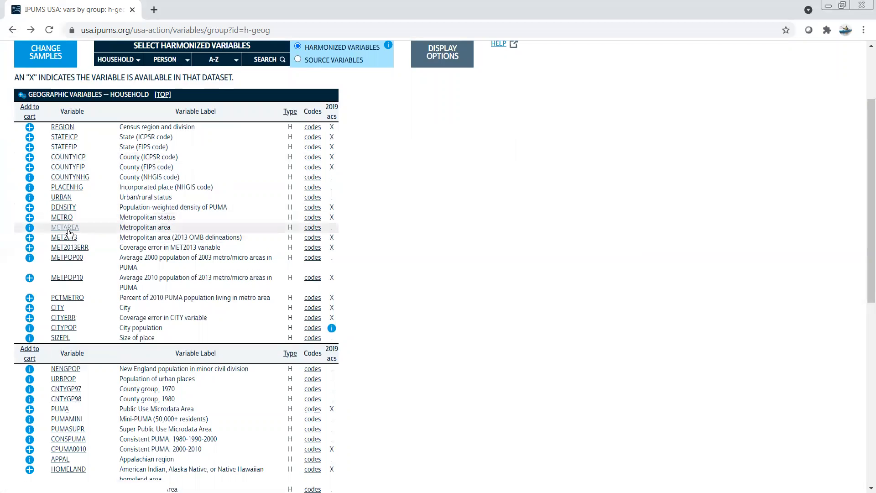
left_click(29, 217)
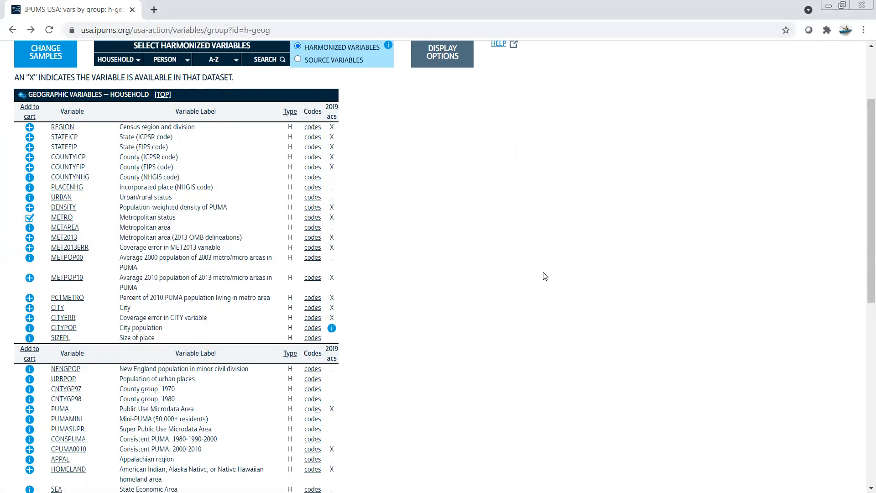
Step: Check the codes of the CITY variable and add it to the data cart
scroll(545, 276, "down", 1)
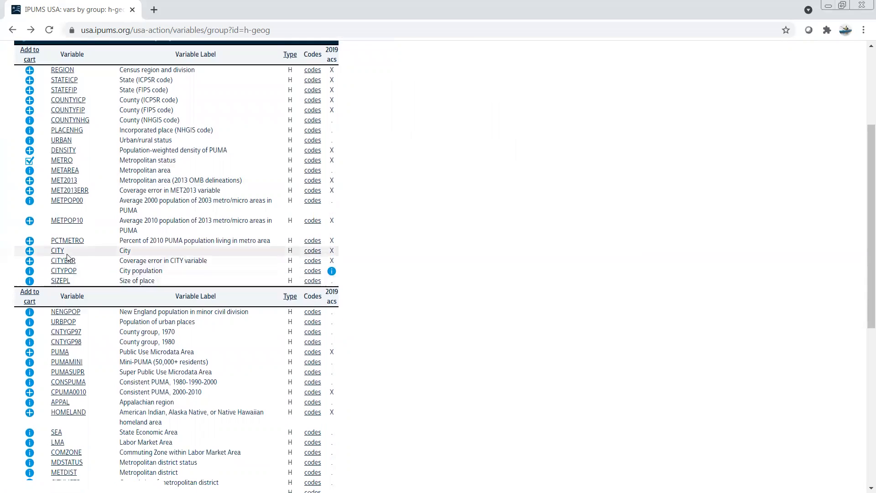
left_click(312, 256)
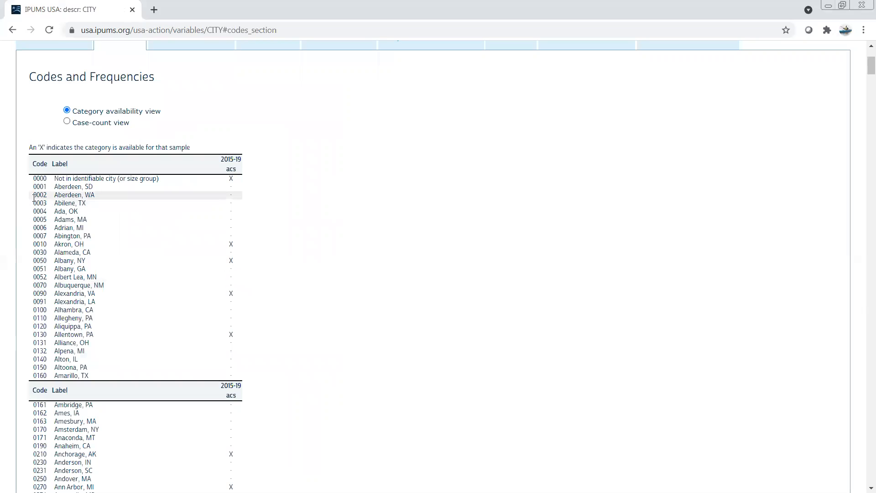
left_click(15, 33)
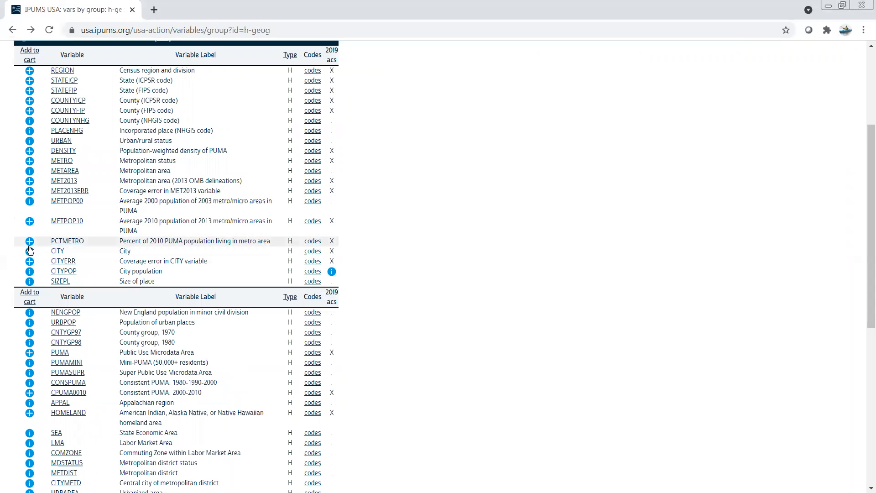
left_click(29, 253)
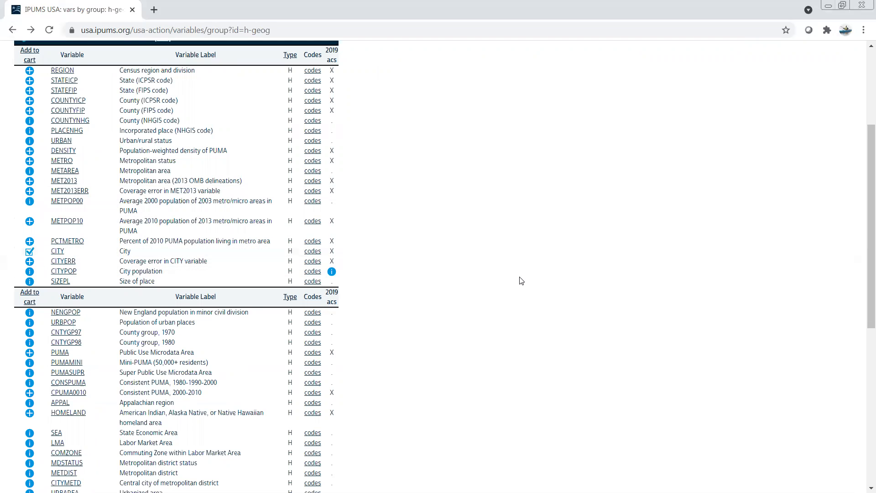
Step: Display the household economic characteristic variables and add the mortgage status variable MORTGAGE to the data cart
scroll(522, 281, "up", 4)
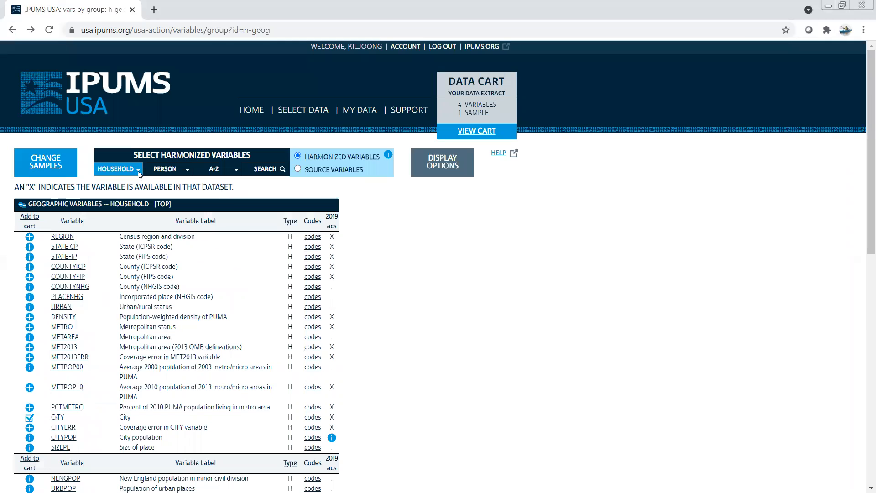
mouse_move(139, 170)
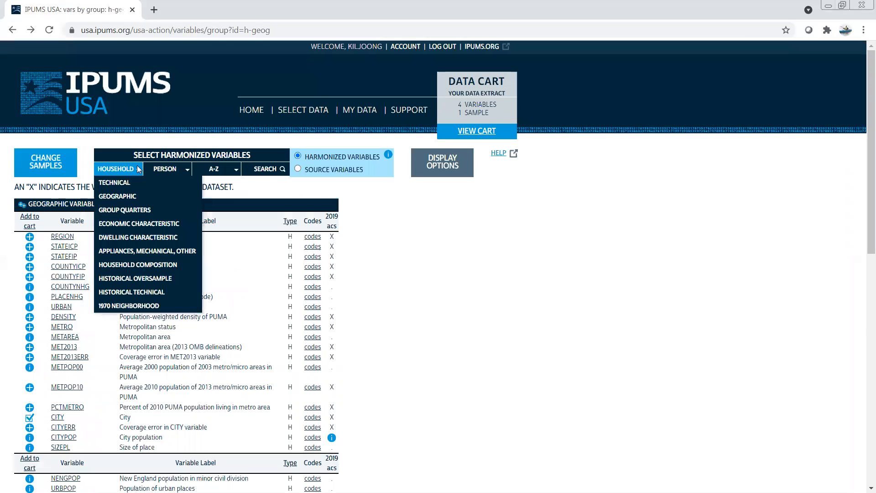
left_click(142, 223)
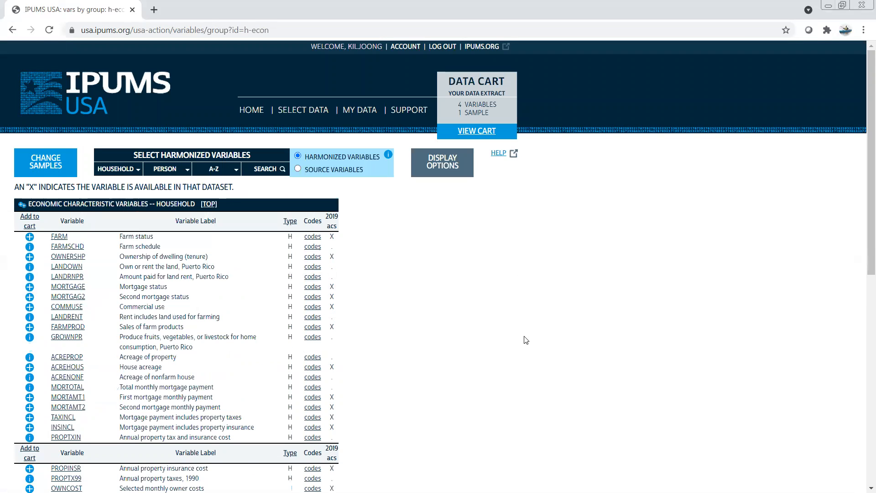
scroll(532, 341, "down", 1)
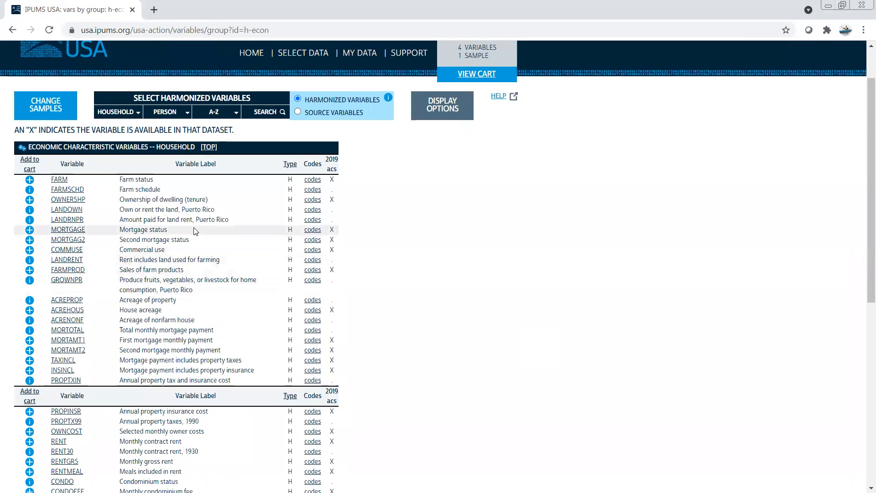
left_click(30, 231)
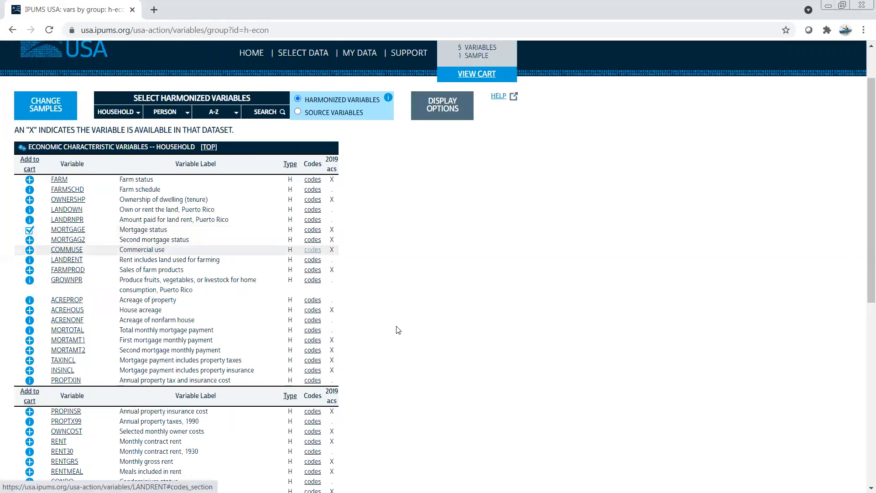
Step: Look through the remaining household economic variables and display the demographic group of the harmonized person variables
scroll(456, 348, "down", 1)
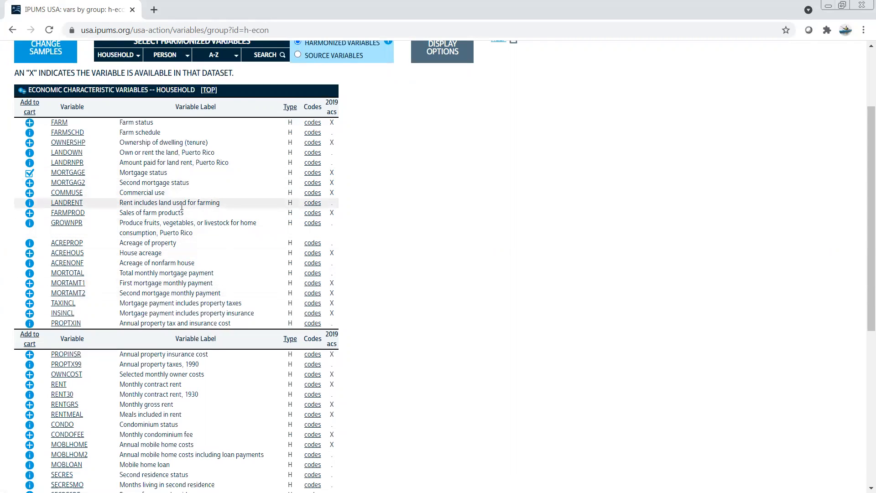
scroll(552, 317, "down", 1)
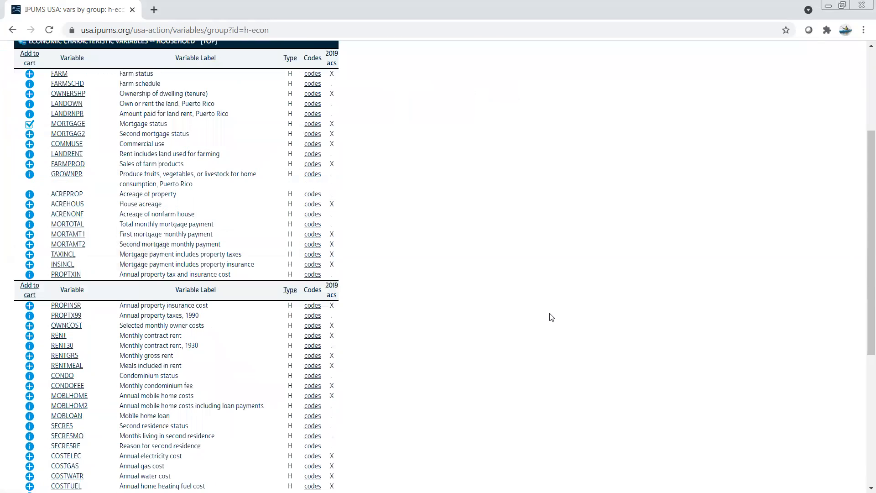
scroll(552, 317, "down", 4)
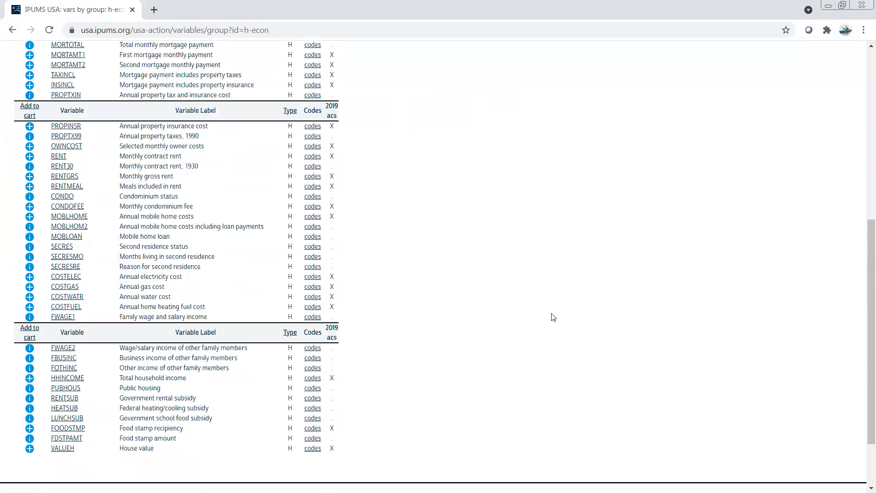
scroll(551, 315, "up", 8)
mouse_move(113, 173)
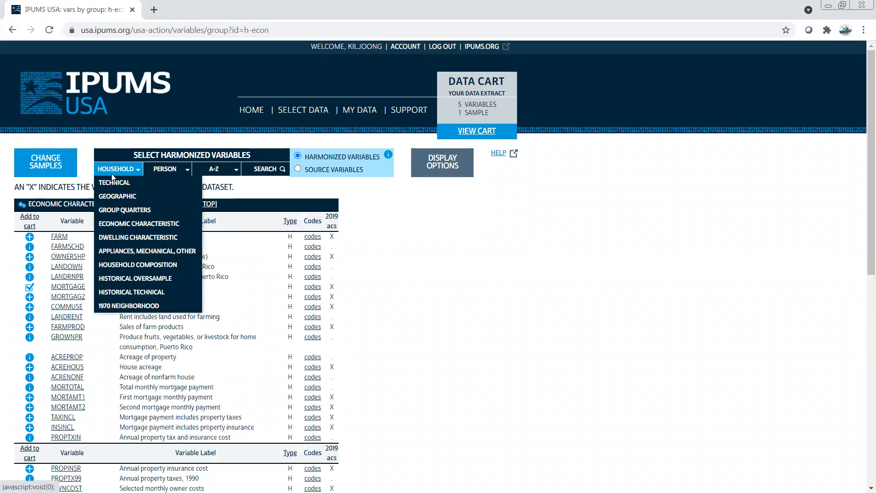
mouse_move(171, 172)
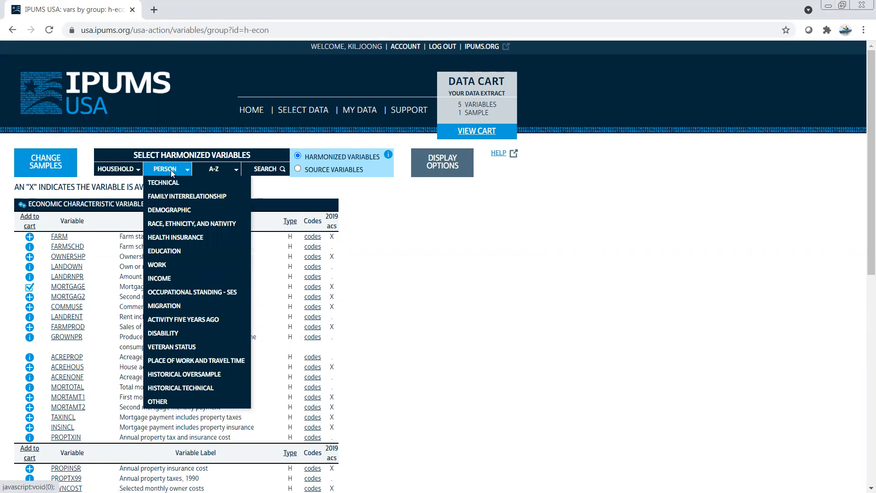
left_click(170, 213)
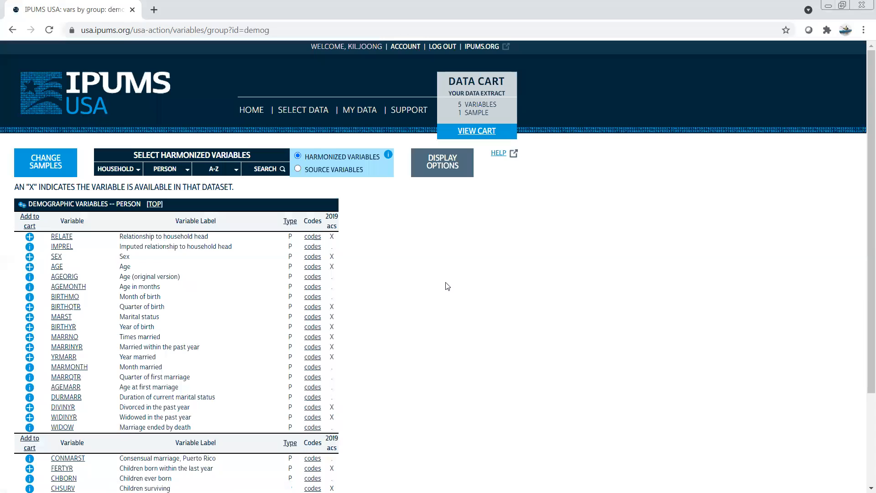
Step: Add the sex, age and marital status variables, SEX, AGE and MARST, to the data cart
scroll(448, 286, "down", 2)
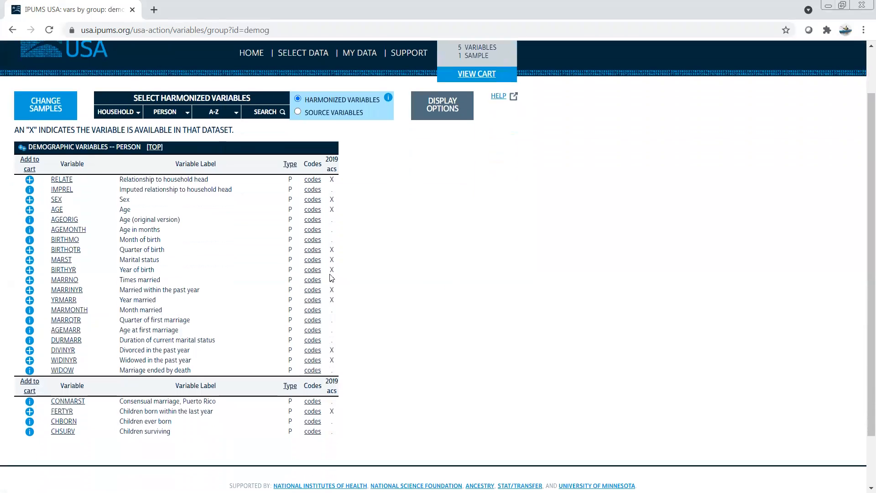
left_click(30, 200)
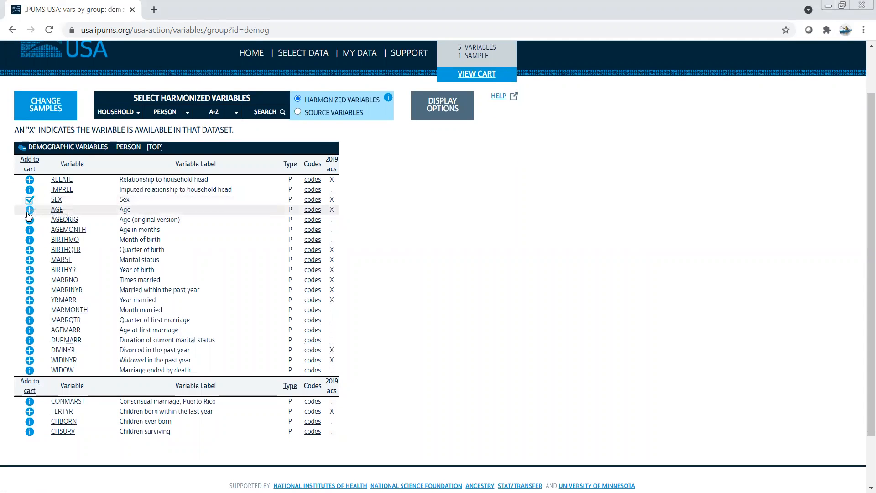
left_click(29, 210)
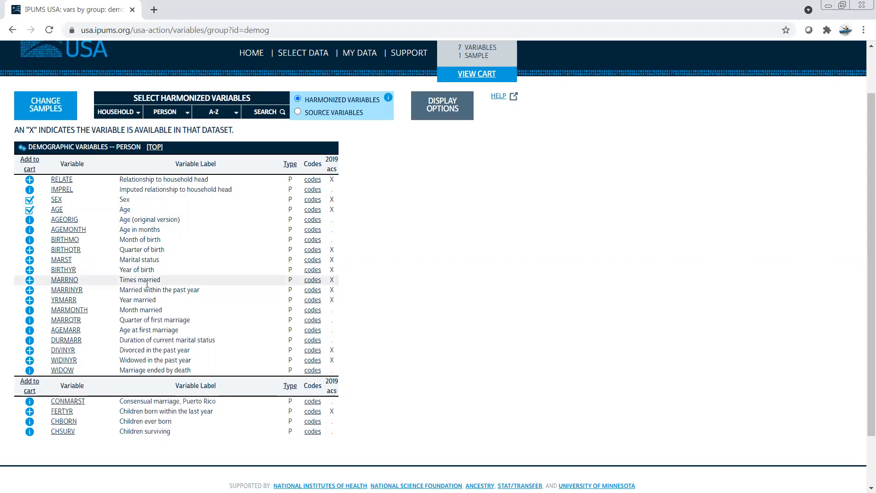
left_click(29, 259)
Step: Add the past-year marriage, divorce, widowhood and childbirth variables, MARRINYR, DIVINYR, WIDINYR and FERTYR, to the data cart
scroll(176, 288, "down", 1)
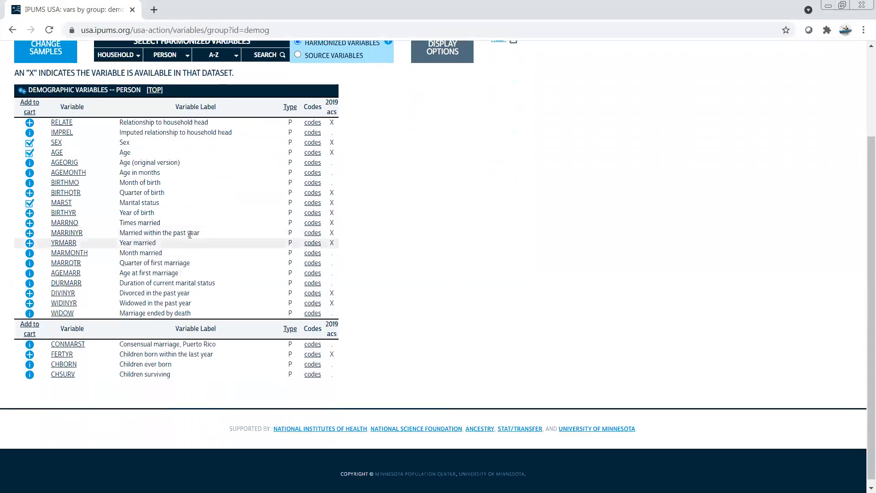
left_click(30, 235)
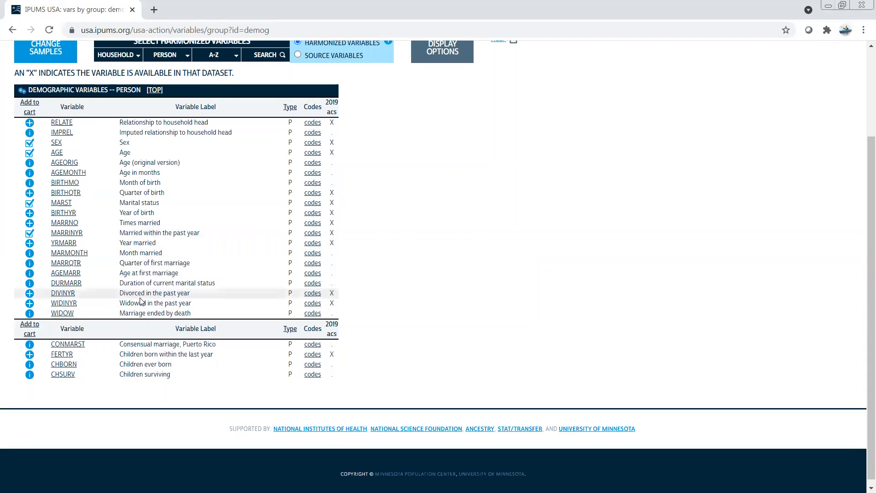
left_click(29, 294)
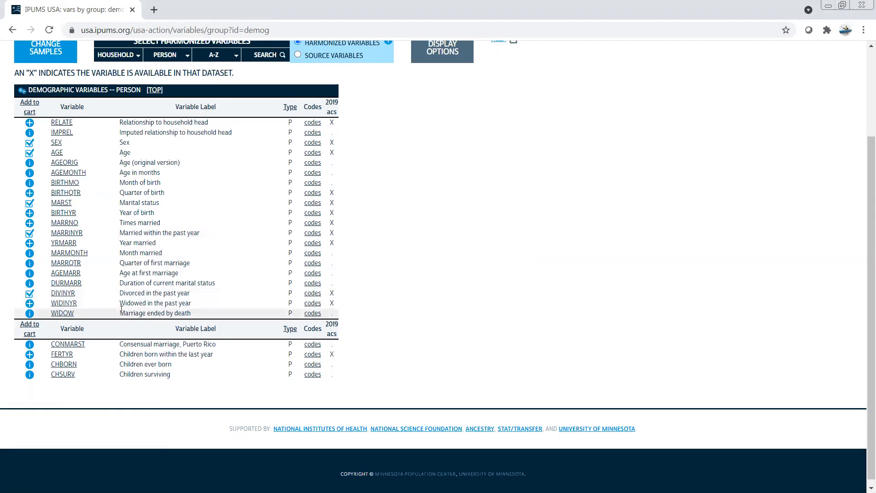
left_click(30, 304)
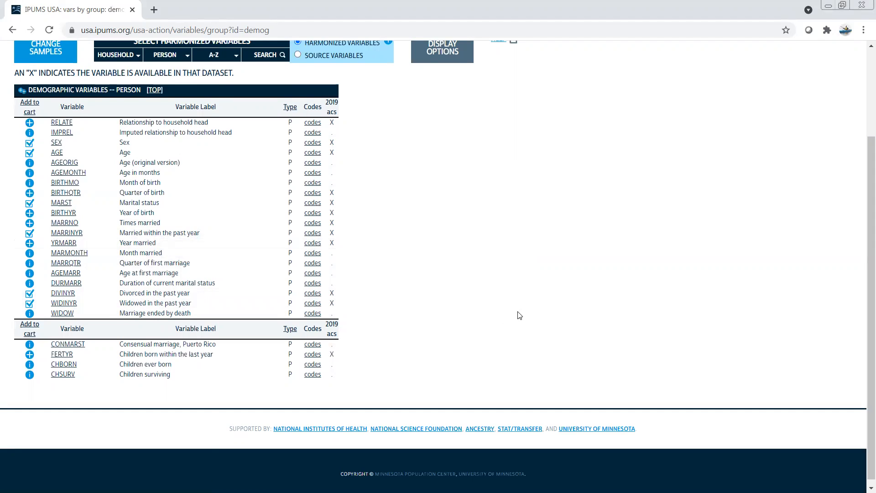
scroll(457, 334, "down", 1)
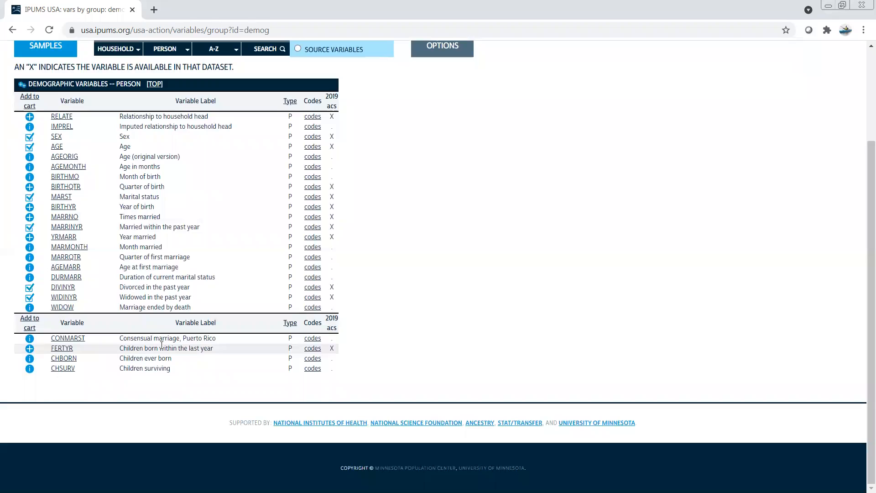
left_click(30, 352)
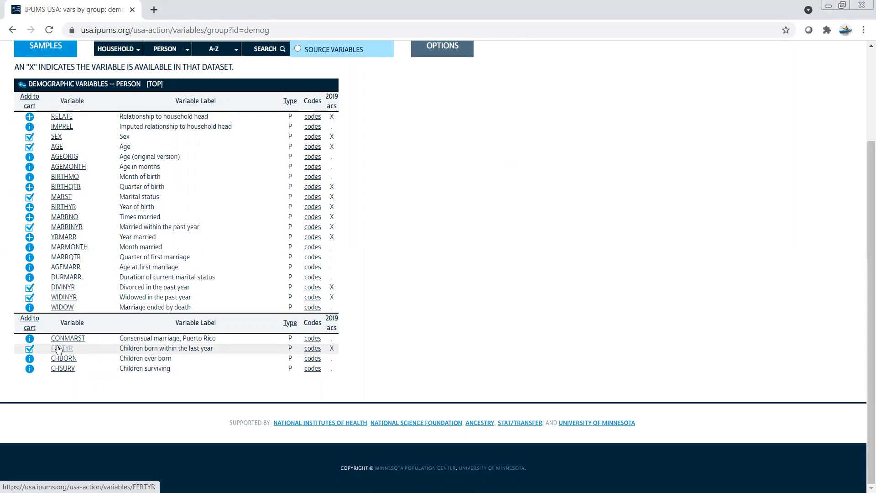
Step: Display the person race, ethnicity, and nativity variables and add RACE and HISPAN to the data cart
scroll(422, 292, "up", 3)
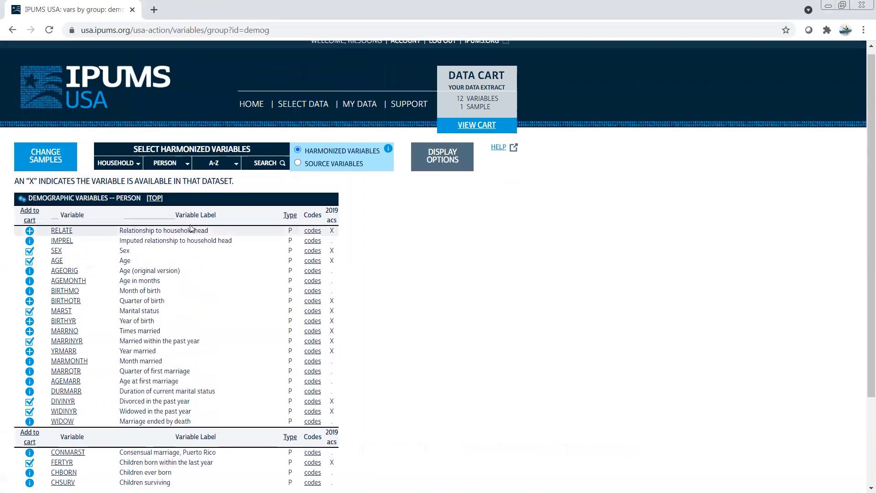
mouse_move(161, 167)
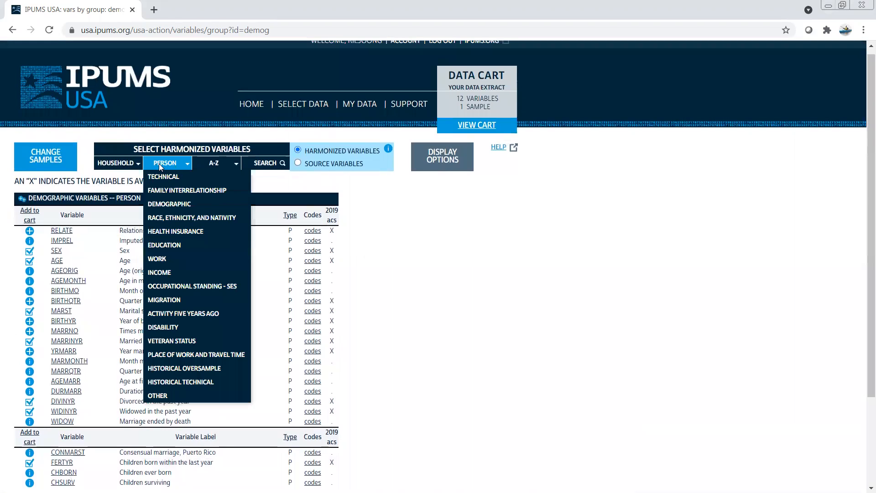
left_click(169, 218)
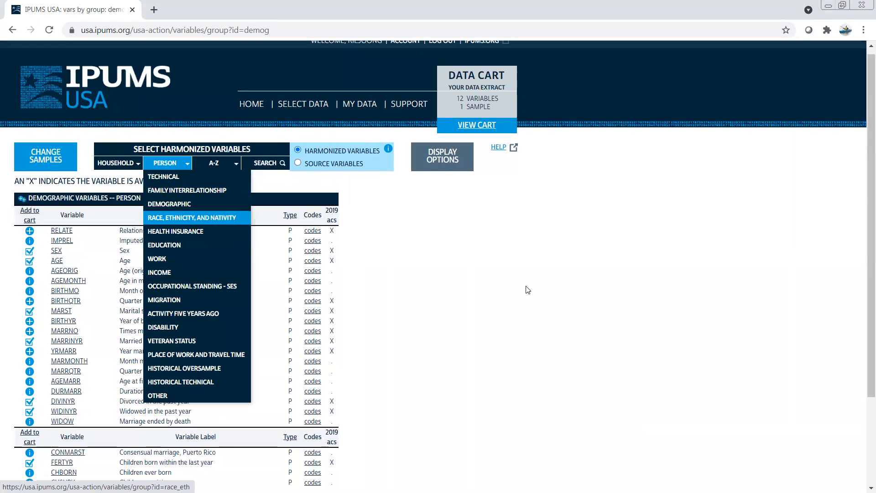
scroll(604, 296, "down", 1)
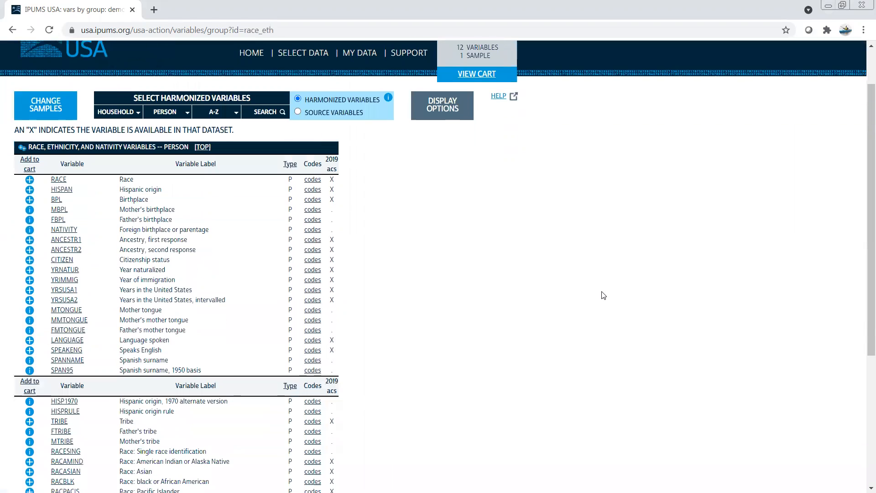
left_click(29, 179)
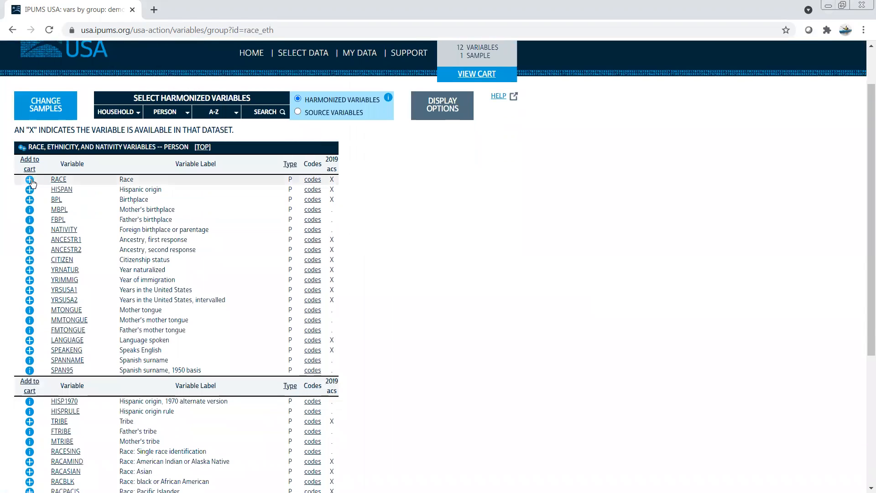
left_click(29, 190)
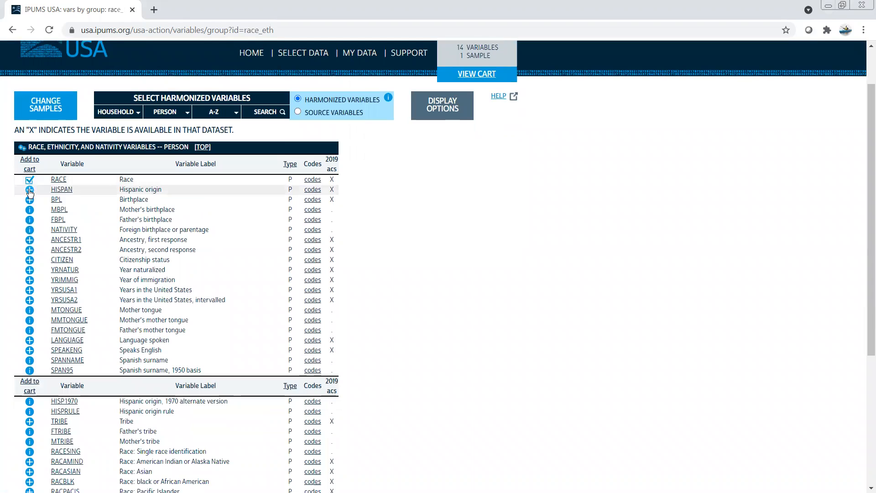
left_click(29, 191)
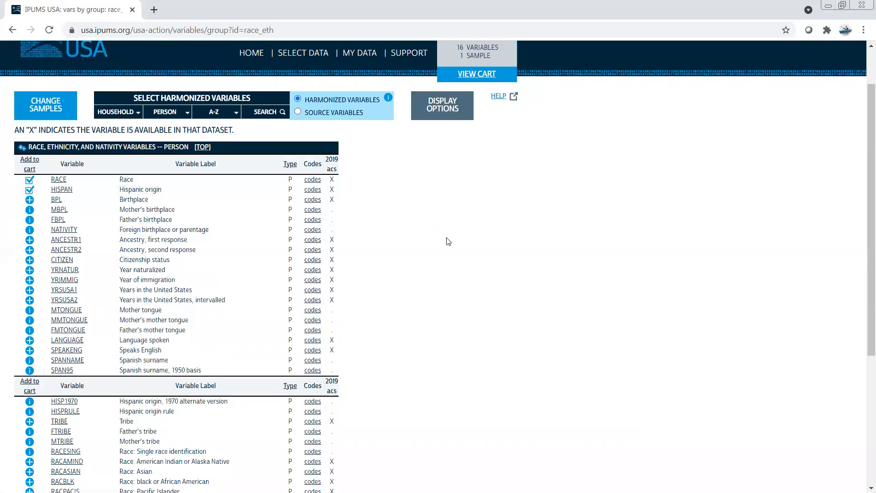
Step: Add the birthplace variable BPL to the data cart, examine its general codes, and return to the race, ethnicity, and nativity variable list
left_click(29, 201)
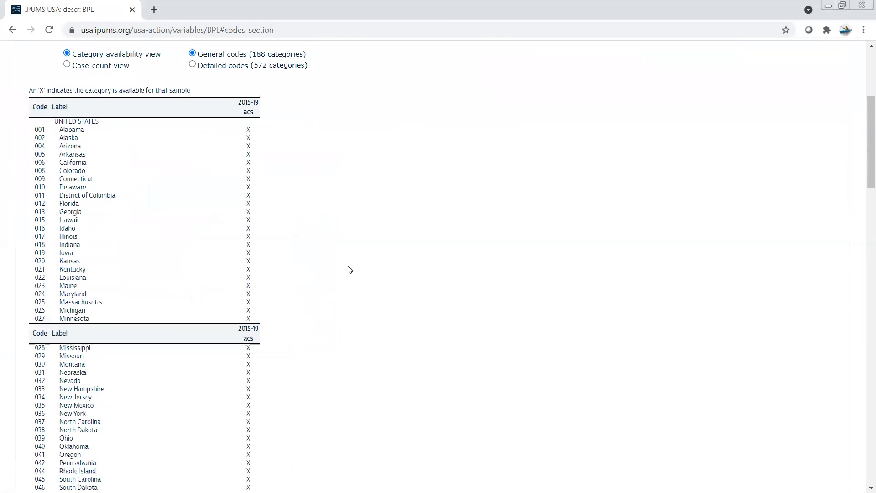
scroll(349, 269, "down", 5)
scroll(350, 269, "up", 3)
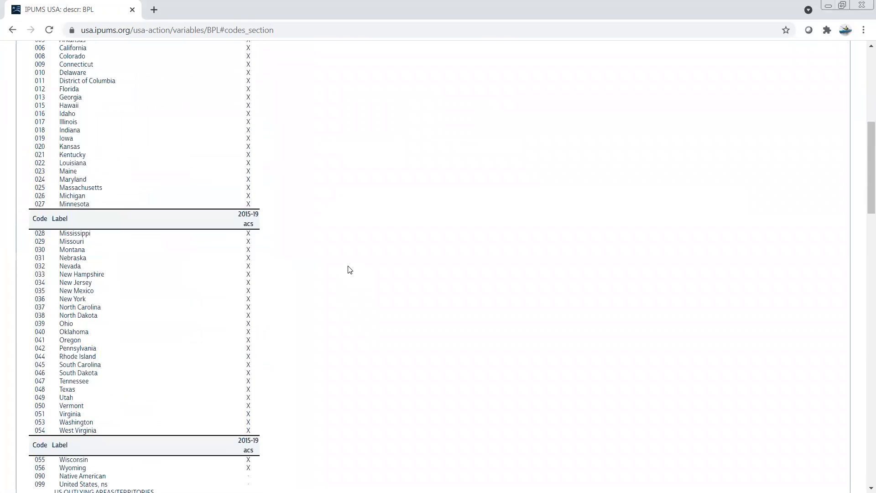
scroll(364, 255, "down", 3)
scroll(369, 256, "down", 2)
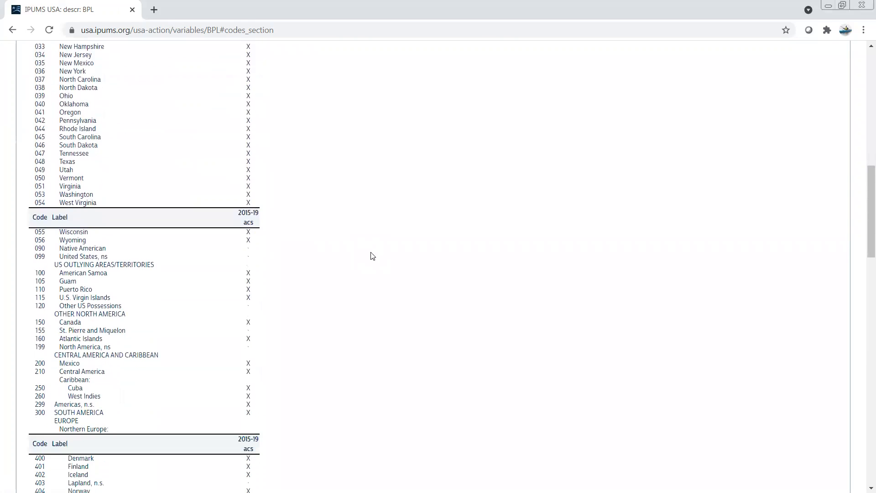
scroll(375, 256, "down", 3)
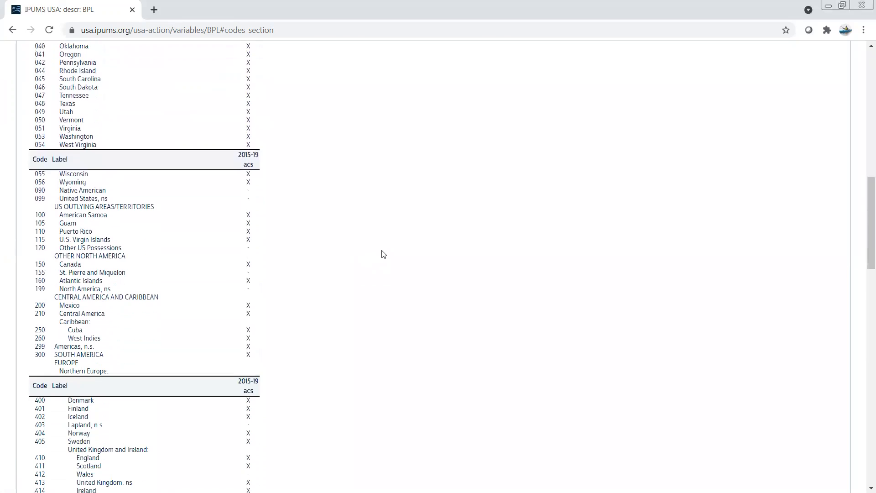
scroll(373, 254, "down", 3)
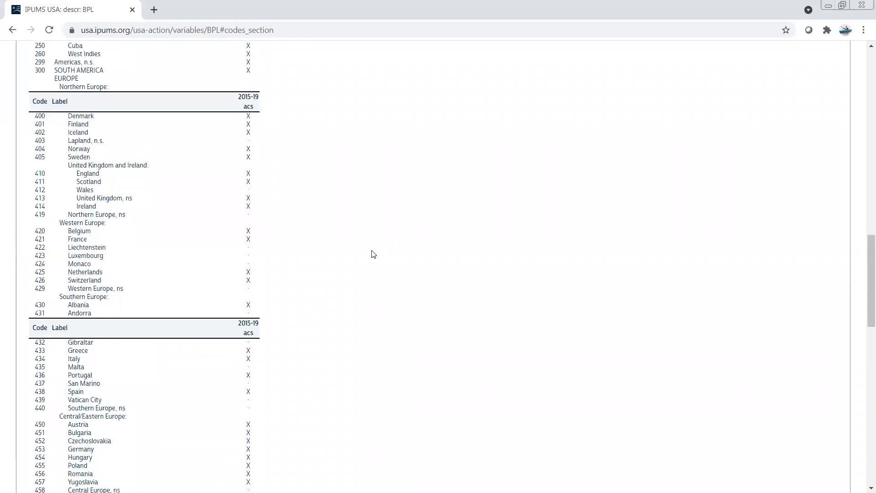
scroll(374, 254, "up", 8)
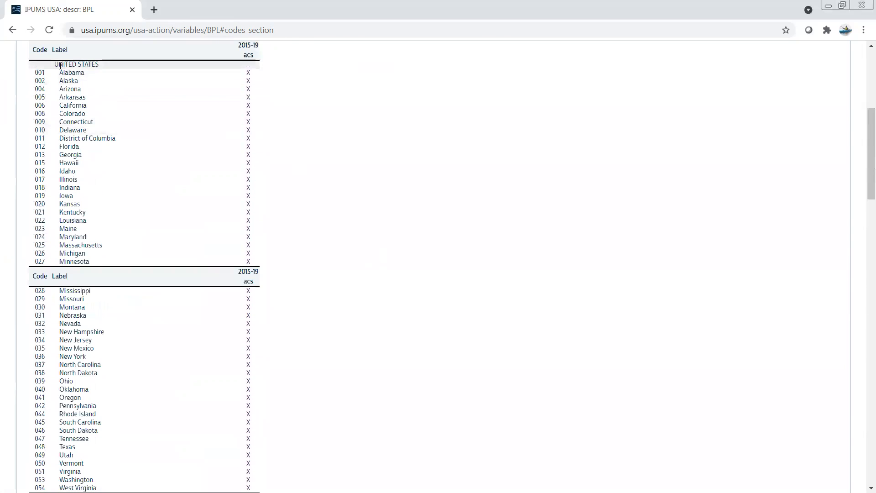
scroll(290, 181, "up", 2)
key("alt+Left")
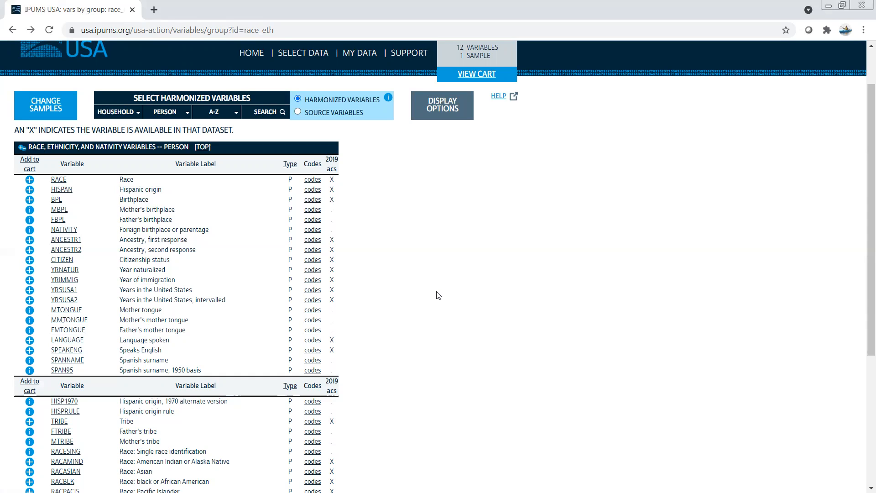
scroll(437, 294, "down", 3)
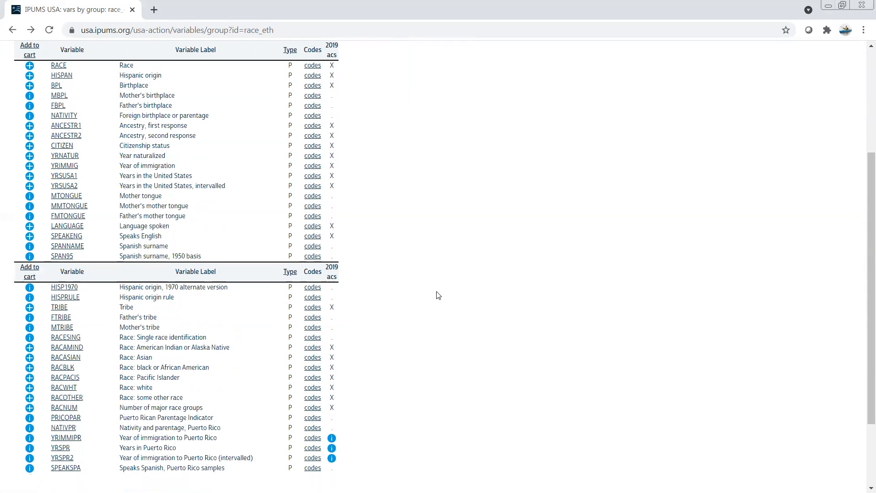
Step: Display the person health insurance variables and add HCOVANY, any health insurance coverage, to the data cart
scroll(437, 295, "up", 4)
right_click(438, 292)
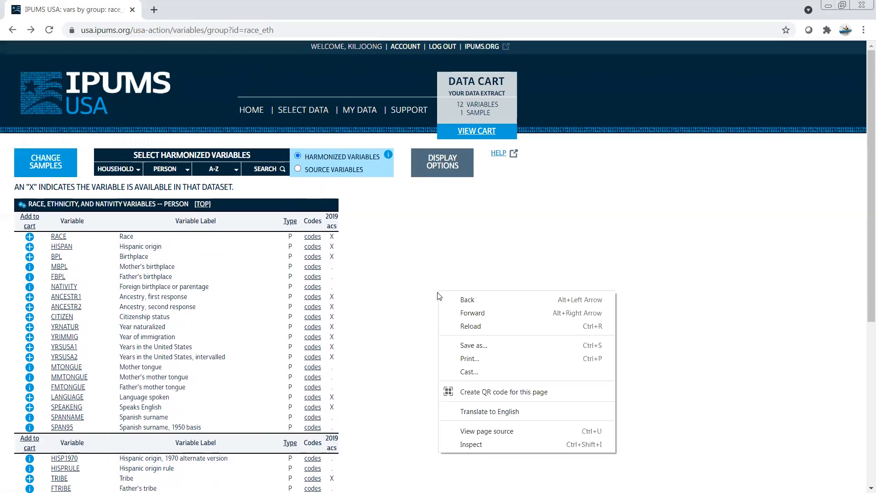
left_click(185, 171)
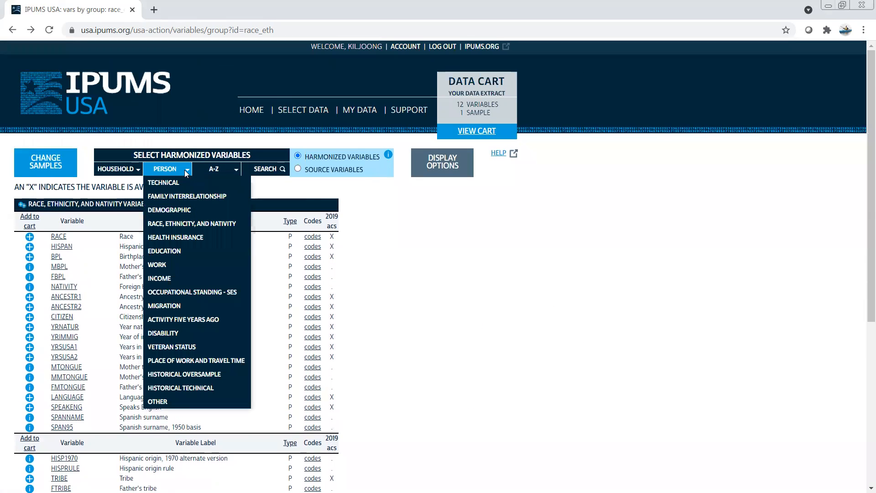
left_click(191, 237)
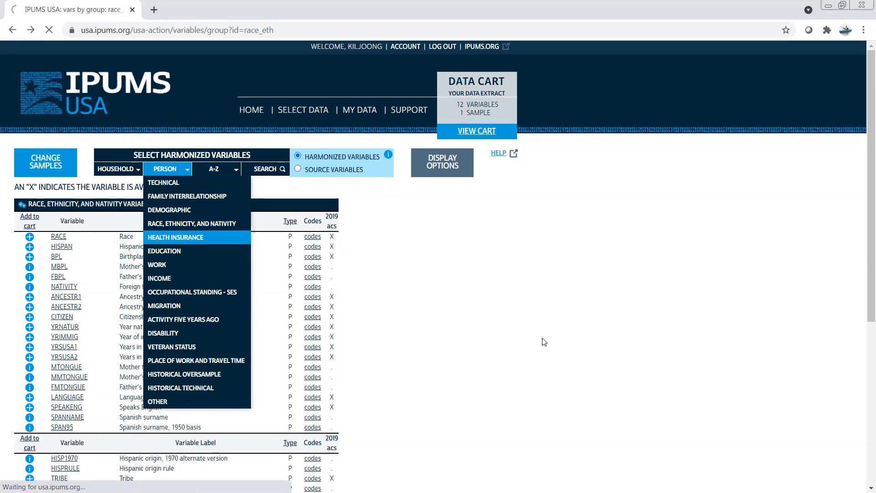
scroll(544, 341, "down", 1)
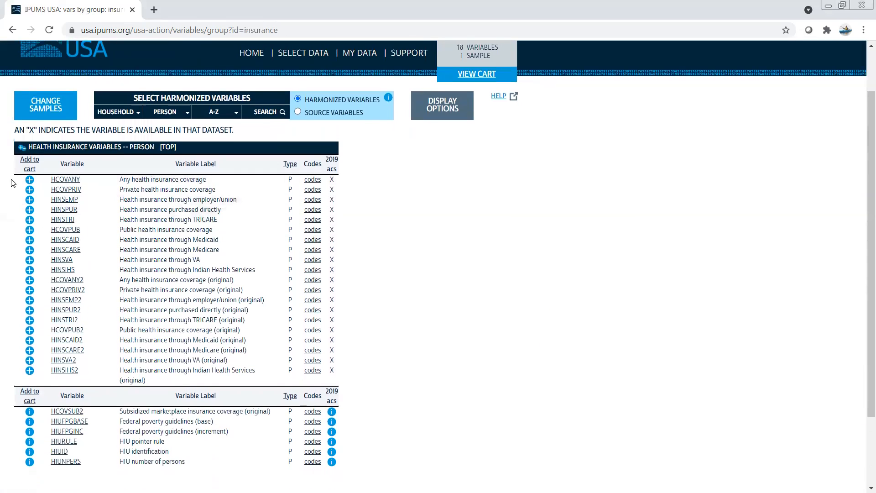
left_click(29, 181)
Step: Display the person education variables and move on to the person work variables
left_click(165, 118)
left_click(164, 193)
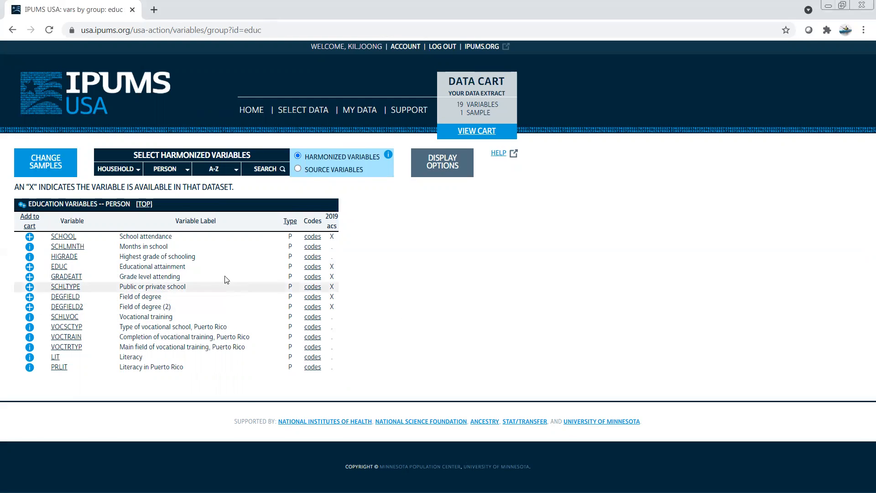
mouse_move(179, 170)
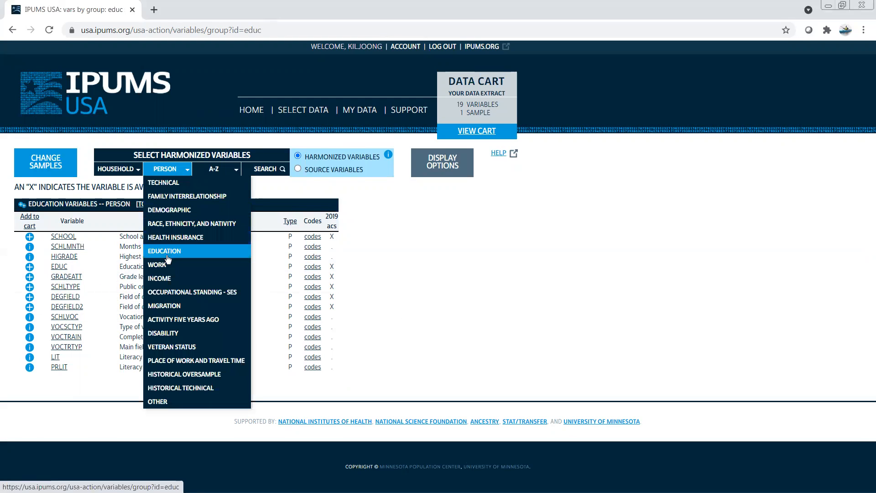
left_click(159, 268)
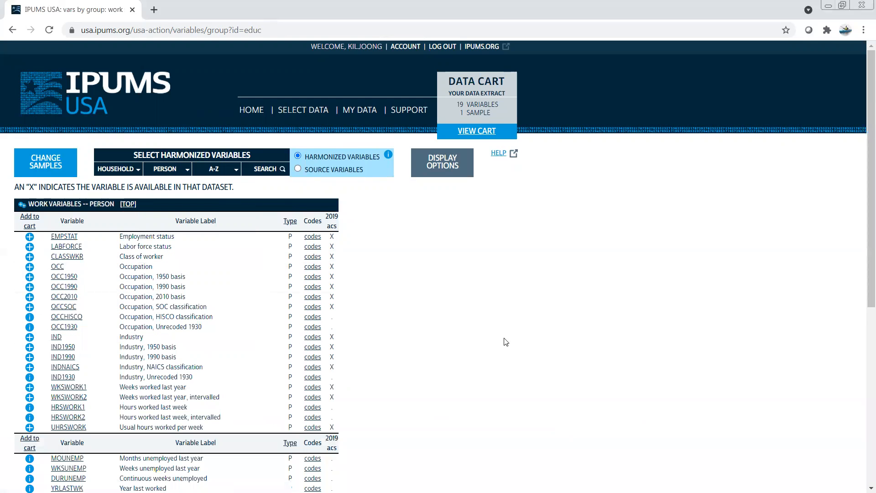
Step: Examine the general codes of the employment status variable EMPSTAT and return to the work variable list
scroll(505, 342, "down", 1)
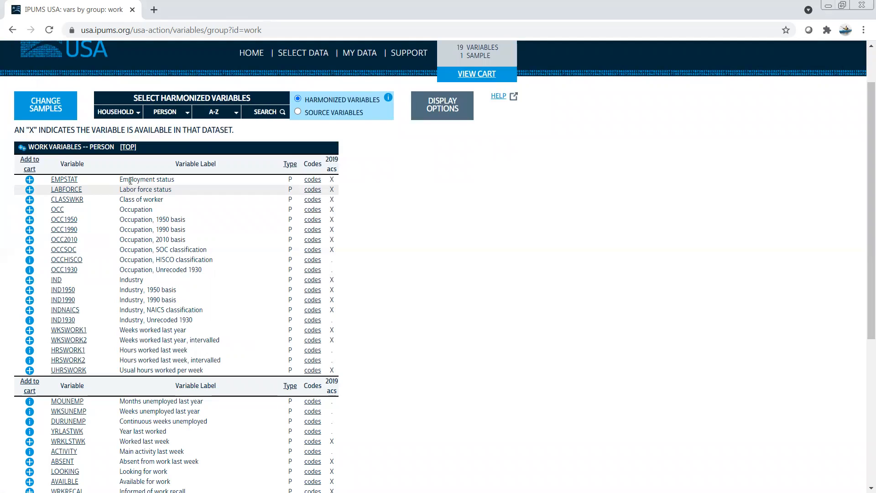
left_click(317, 182)
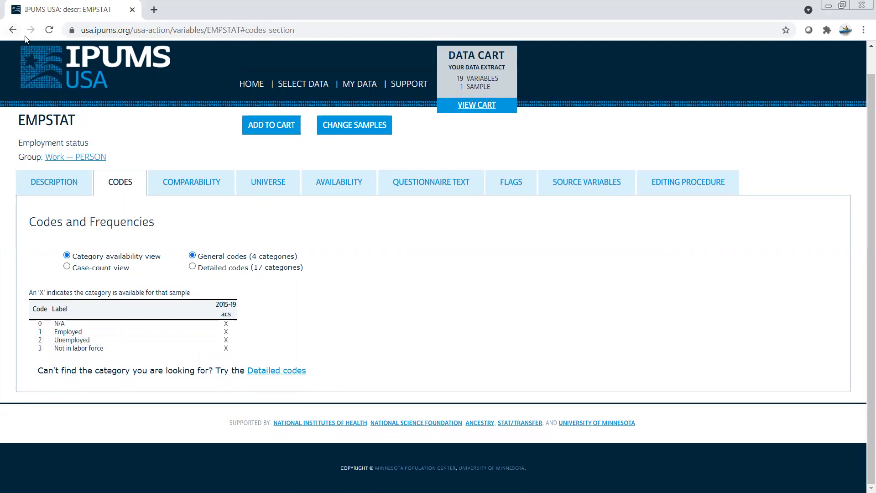
left_click(14, 31)
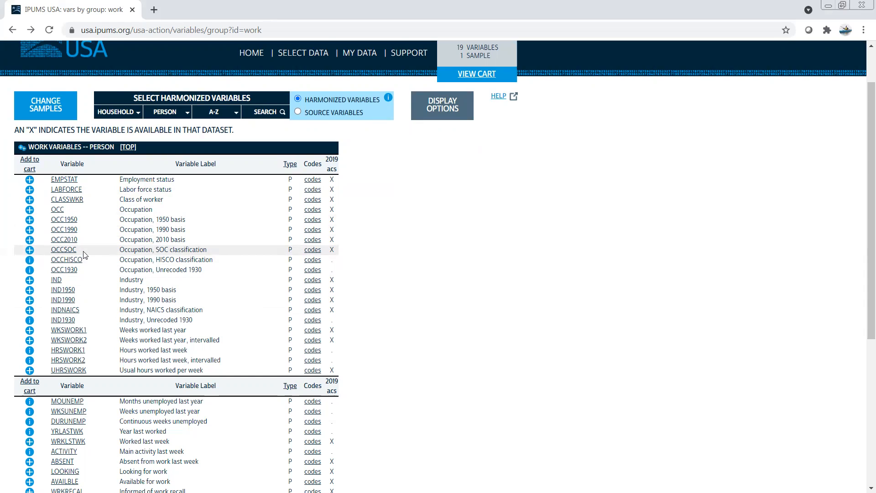
Step: Review the full list of work variables, checking occupation, industry, weeks worked and job search items for 2019 ACS availability
left_click(66, 250)
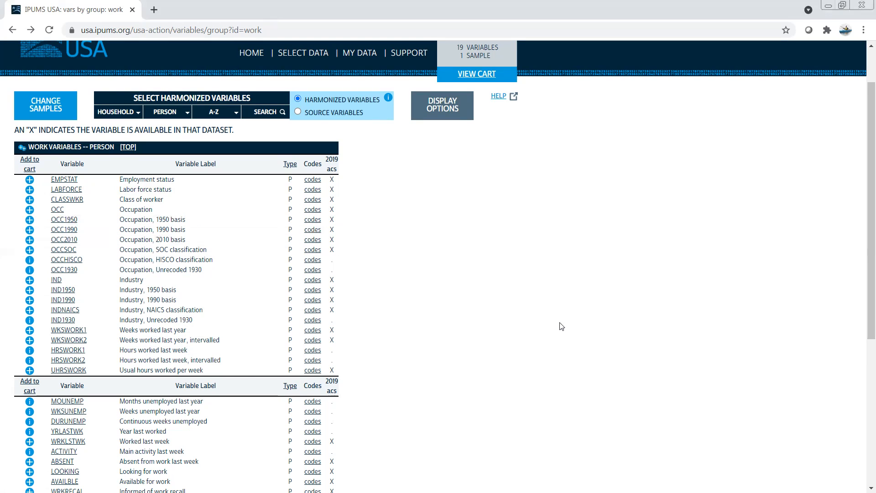
scroll(561, 326, "down", 1)
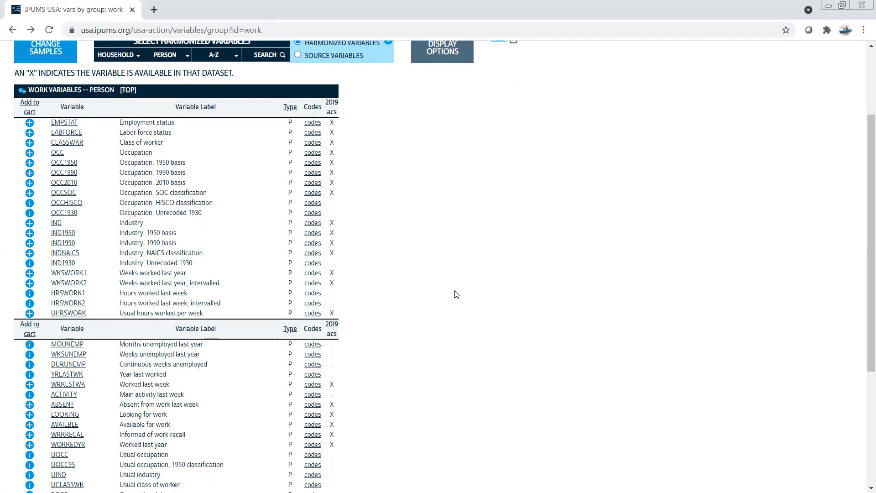
scroll(457, 294, "down", 1)
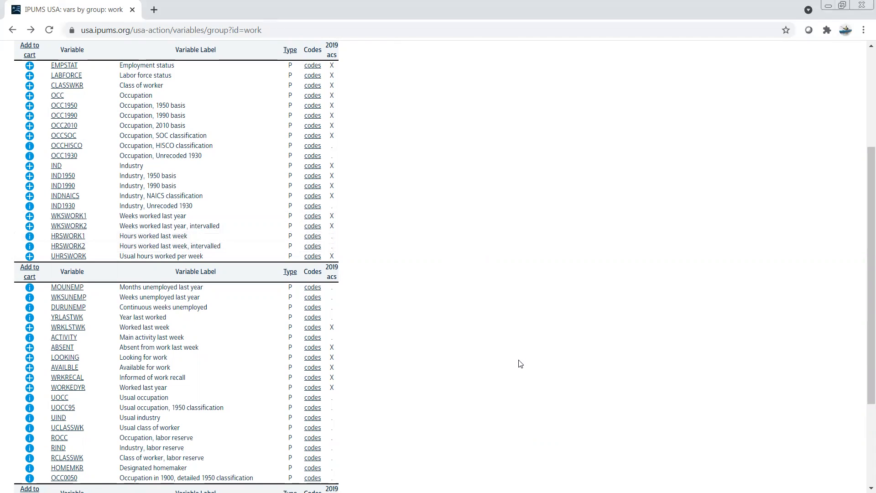
scroll(523, 360, "down", 3)
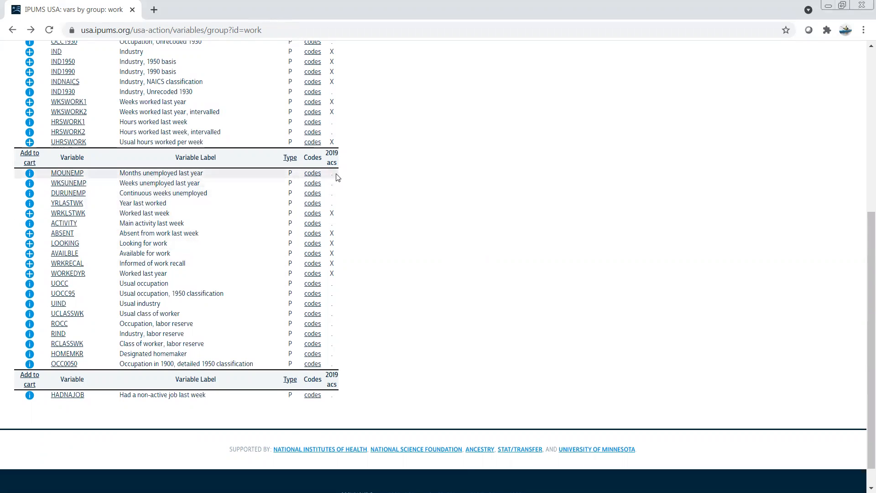
scroll(448, 297, "up", 2)
scroll(447, 297, "up", 5)
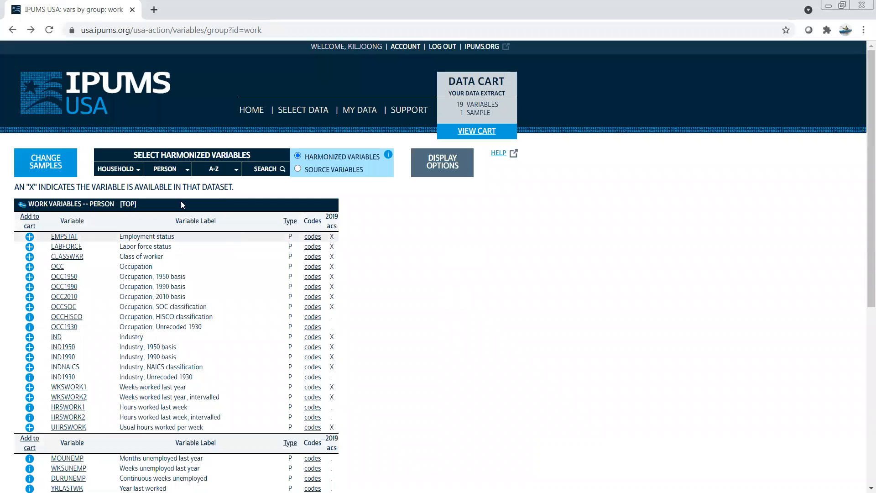
Step: Display the person income variables
mouse_move(165, 172)
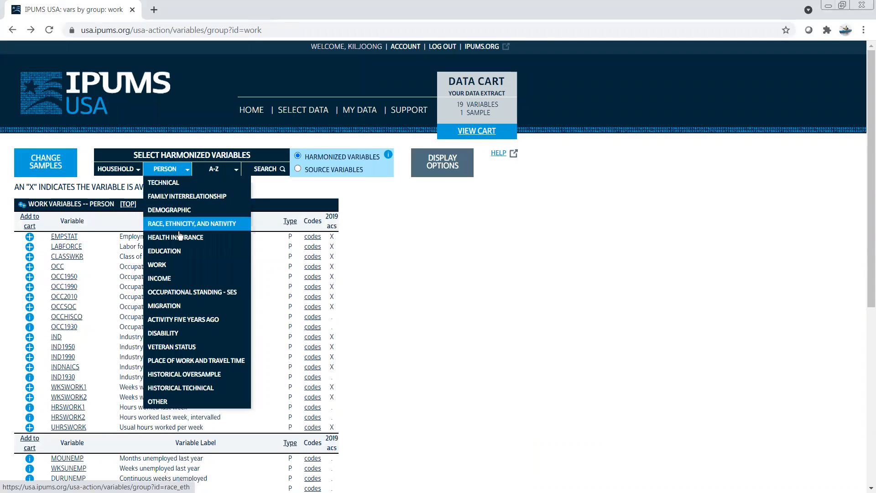
left_click(171, 279)
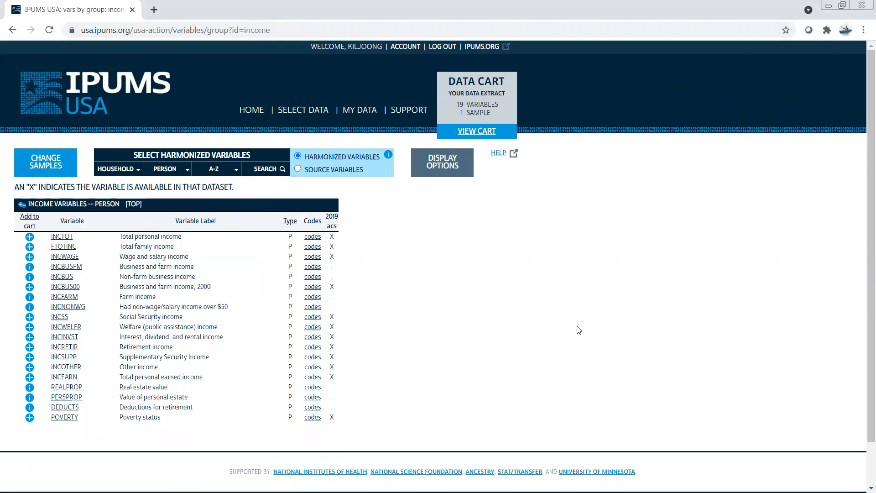
left_click(171, 169)
left_click(433, 287)
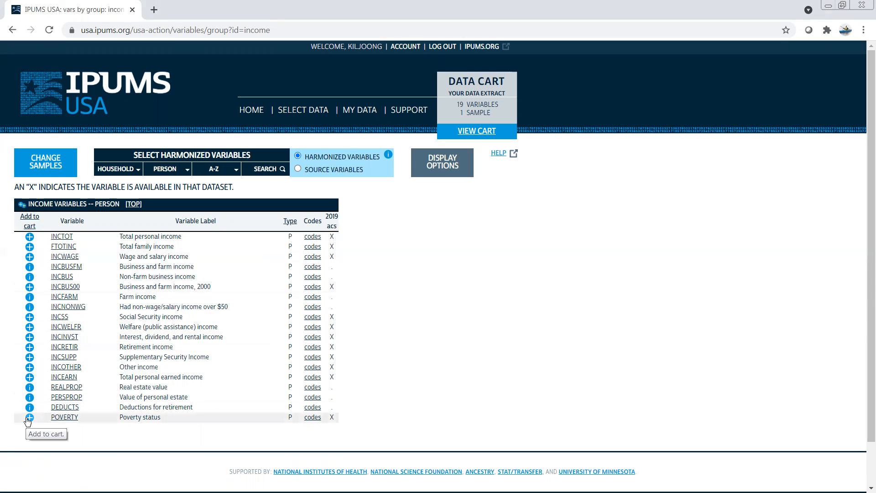
Step: Examine the POVERTY variable's codes and its Poverty Definition Page, and return to the income variable list
left_click(313, 418)
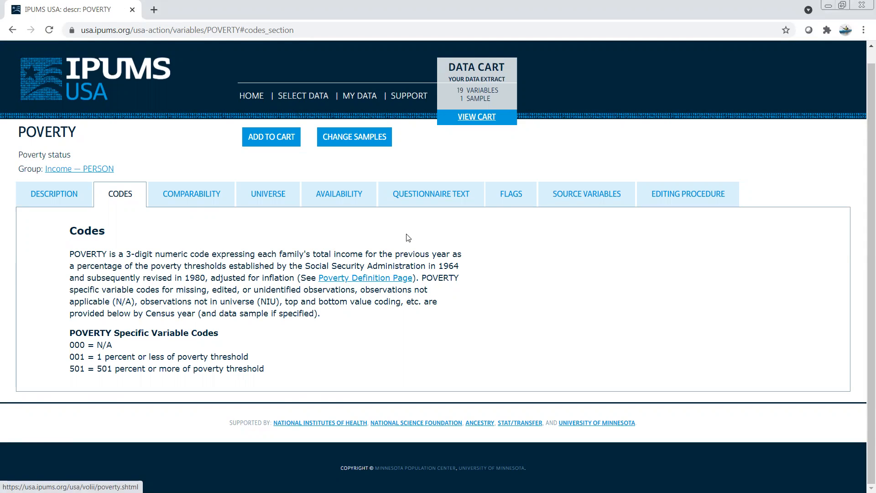
left_click(376, 281)
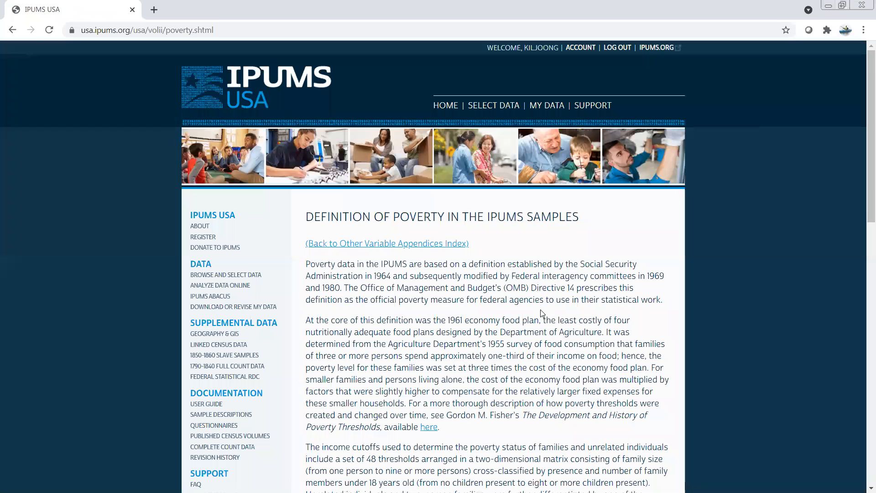
scroll(543, 315, "down", 1)
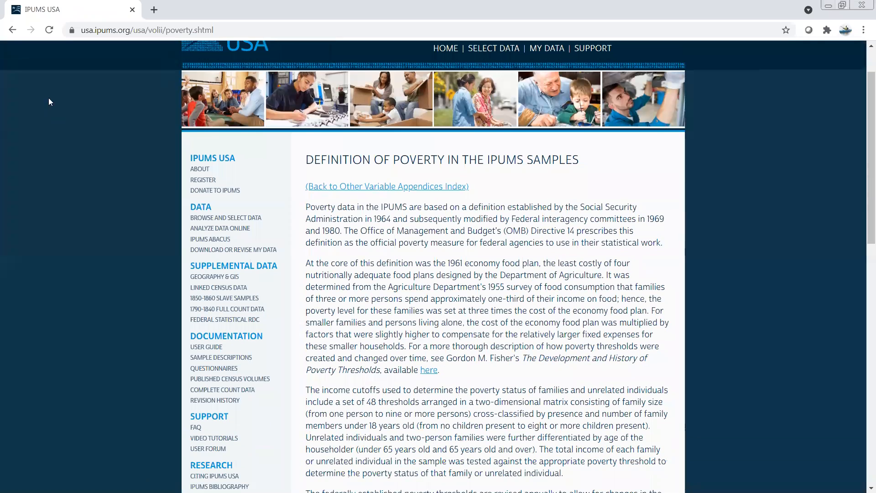
left_click(13, 32)
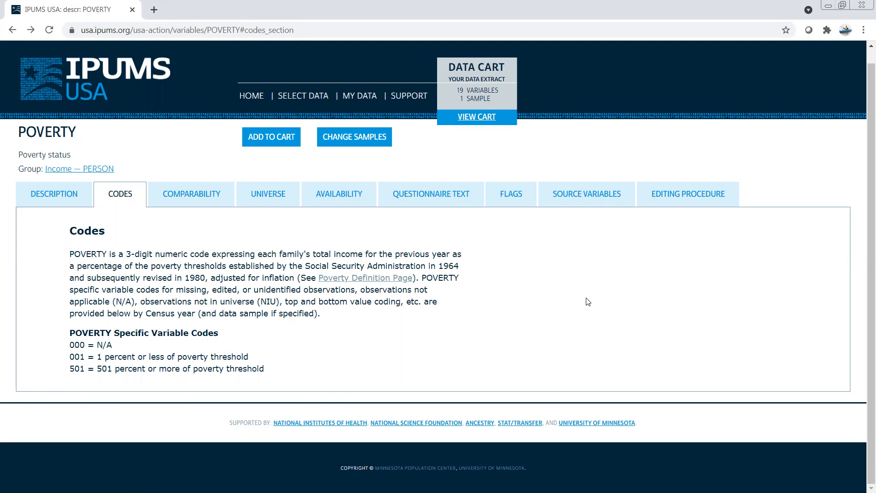
left_click(12, 31)
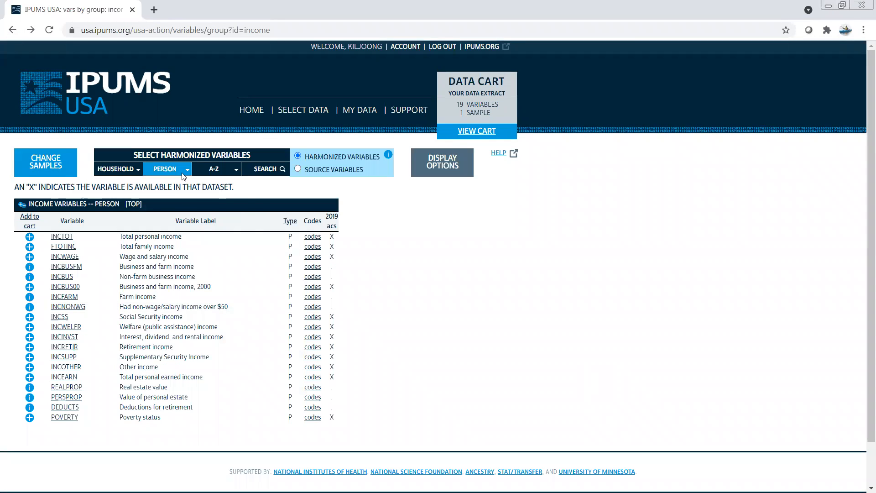
Step: Display the person migration variables and add MIGRATE1, migration status 1 year, to the data cart
mouse_move(182, 175)
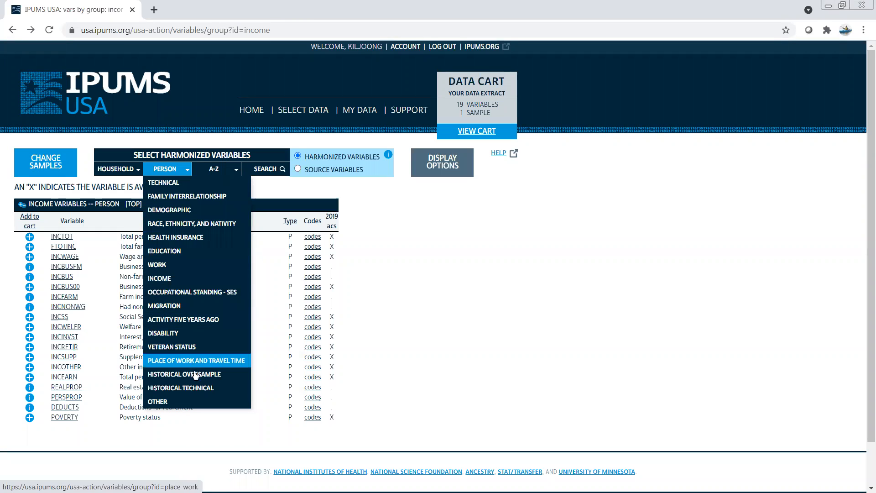
left_click(182, 307)
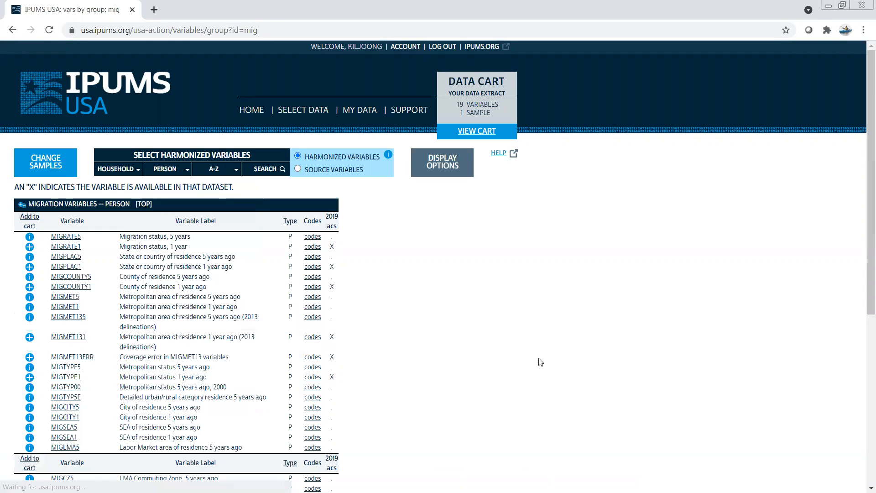
scroll(550, 354, "down", 2)
scroll(549, 338, "up", 1)
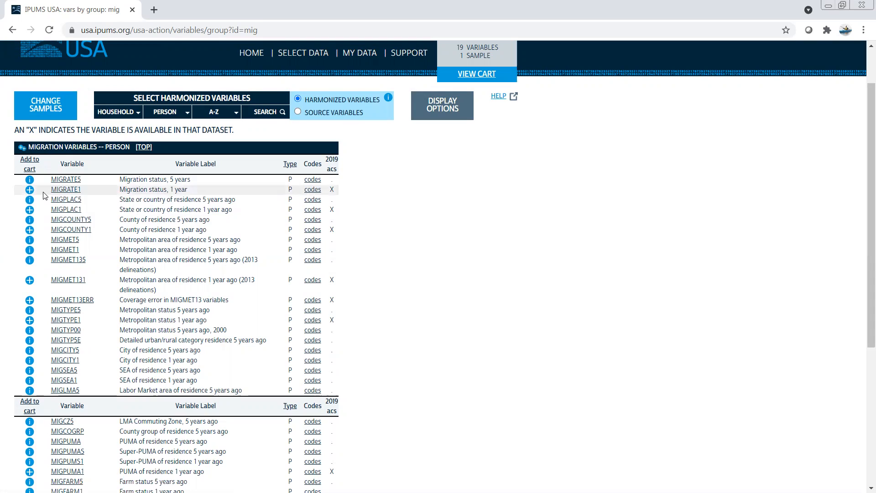
left_click(29, 189)
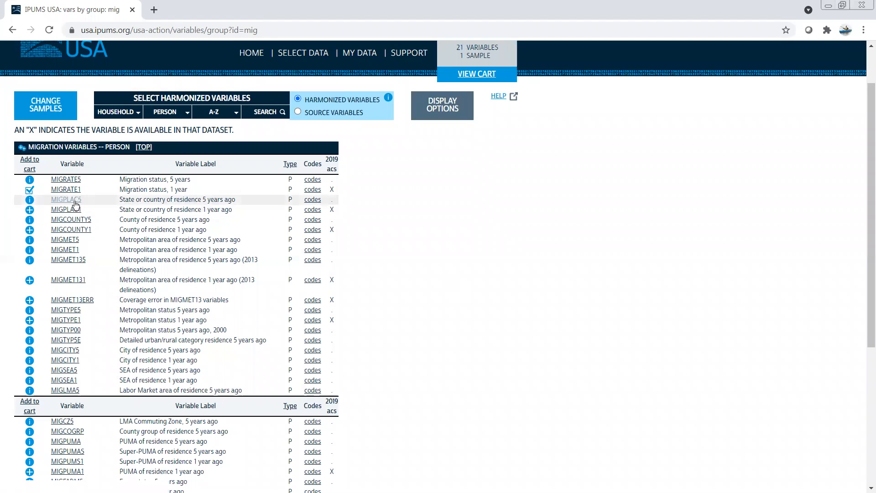
Step: Examine the general codes of MIGRATE1 and return to the migration variable list
left_click(310, 190)
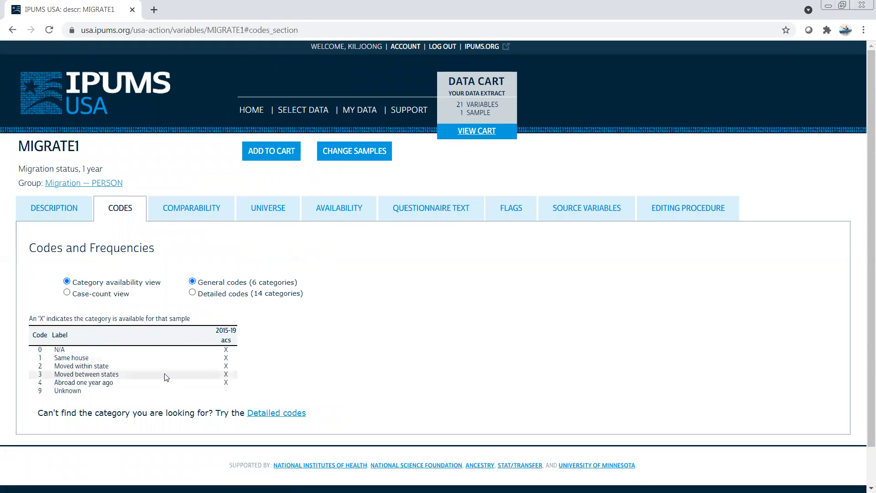
left_click(14, 33)
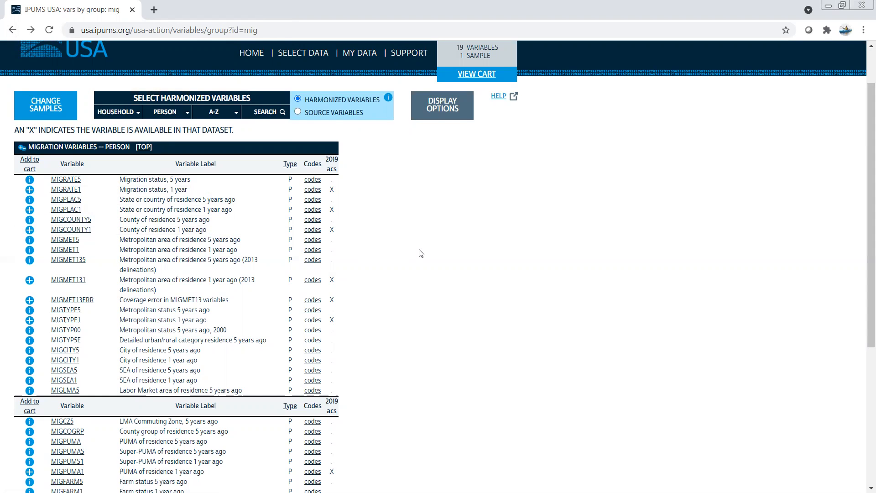
scroll(420, 252, "down", 1)
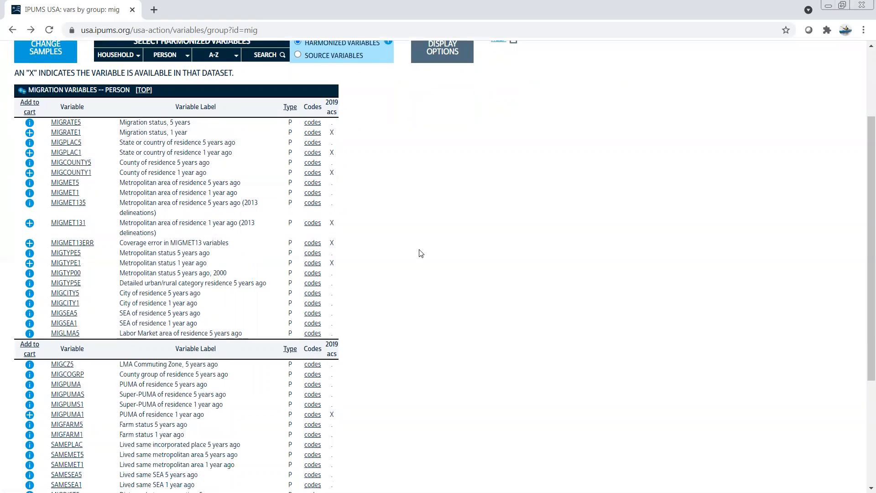
scroll(419, 251, "up", 3)
Step: Display the person disability variables and the person veteran status variables
left_click(171, 169)
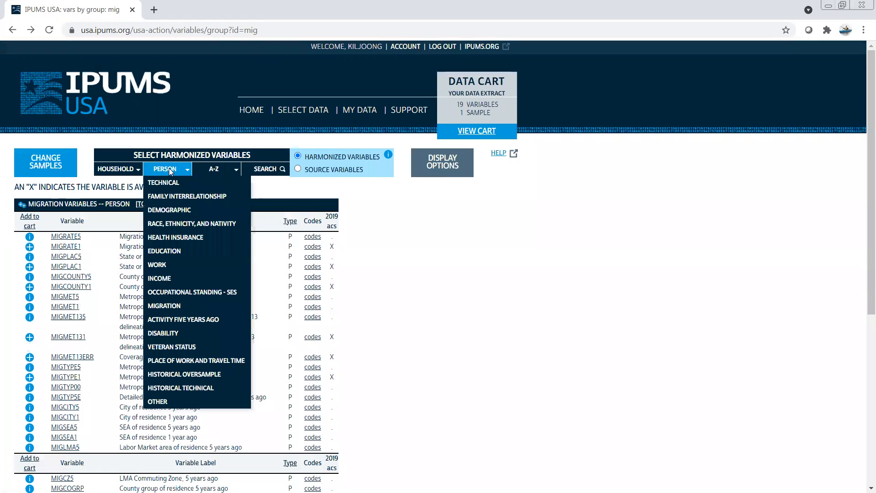
left_click(170, 333)
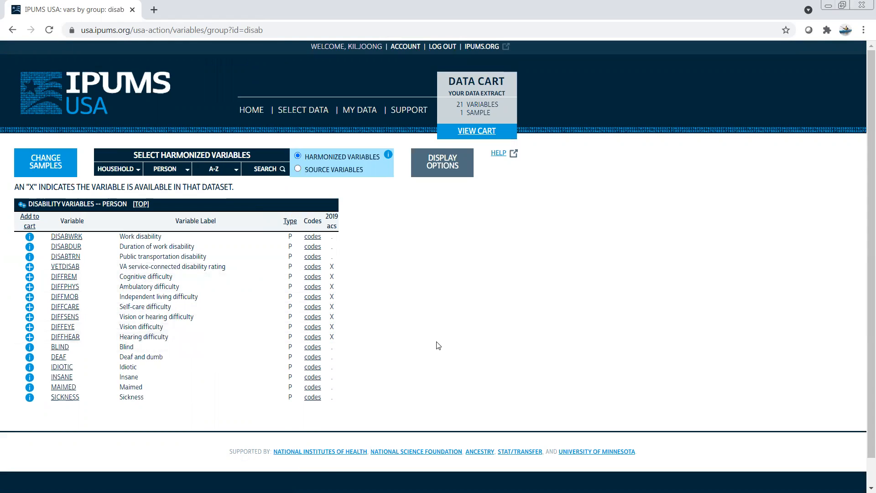
left_click(187, 170)
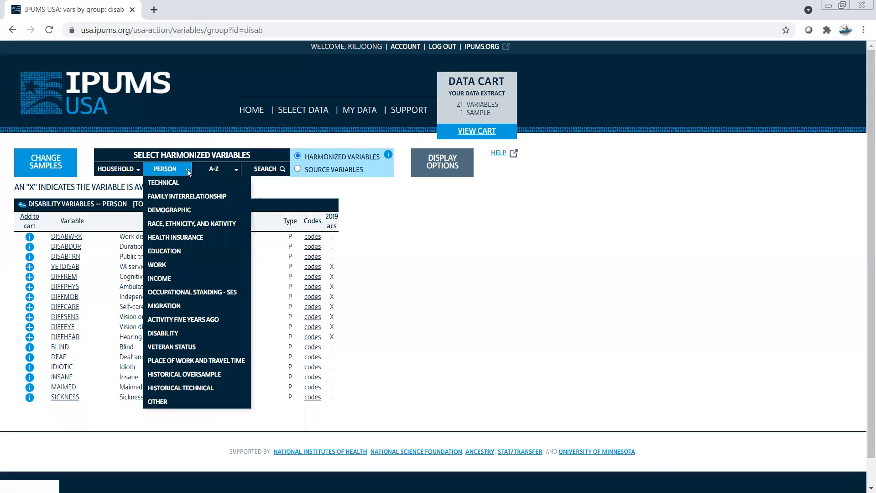
left_click(185, 347)
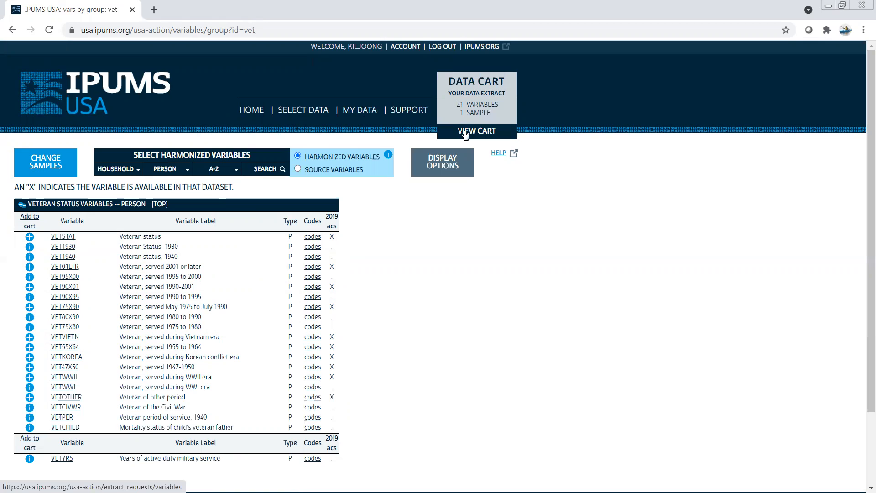
Step: Open the page for downloading or revising previous data extracts
left_click(361, 112)
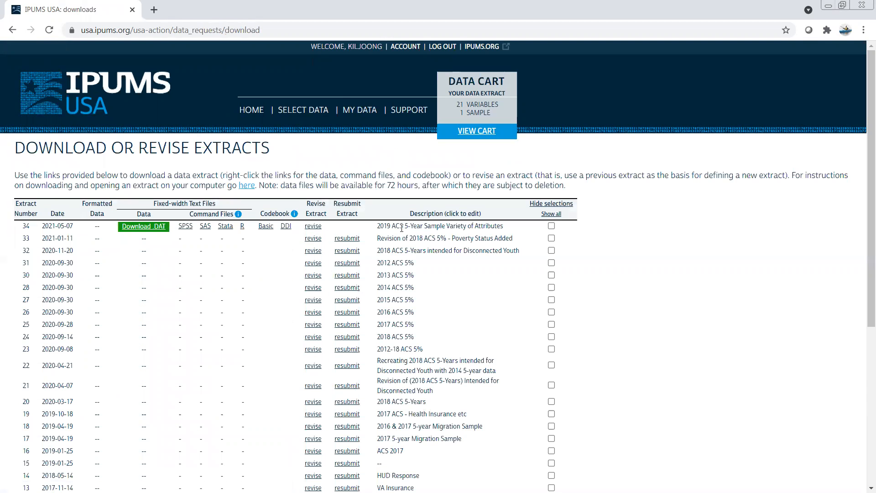
Step: Review the variables in the data cart and return to the list of extracts
left_click(469, 131)
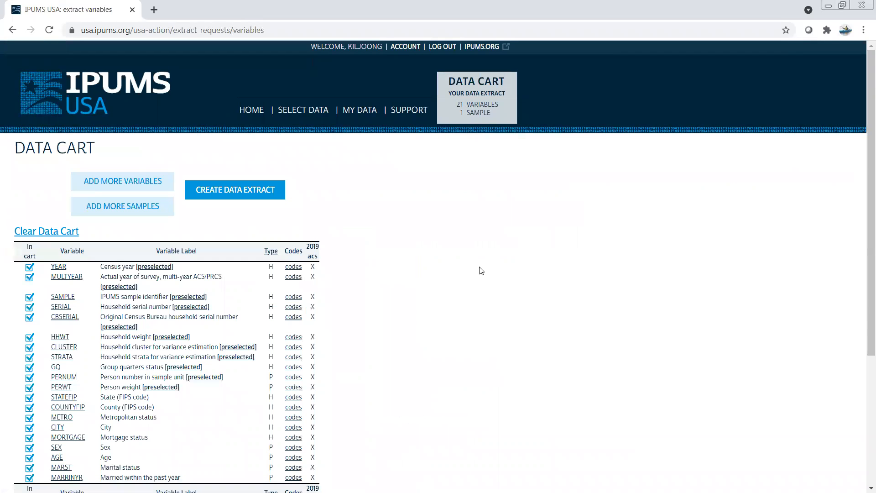
scroll(484, 271, "down", 3)
scroll(488, 272, "down", 1)
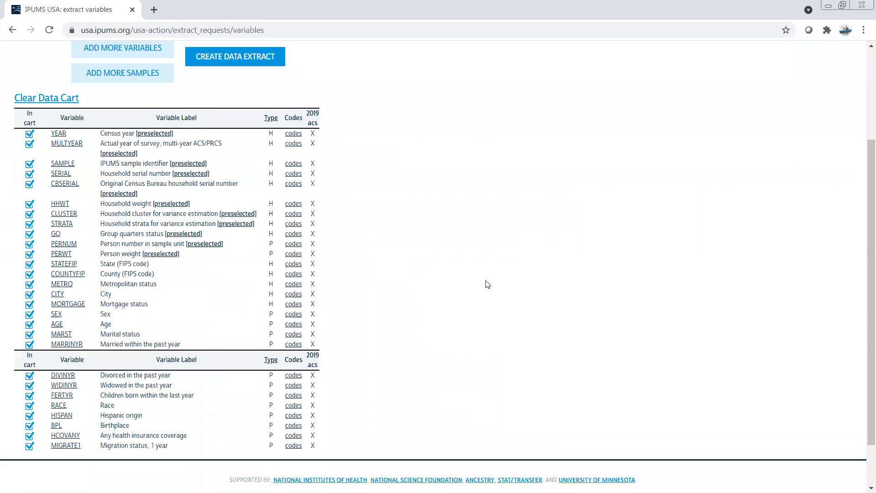
scroll(487, 284, "up", 5)
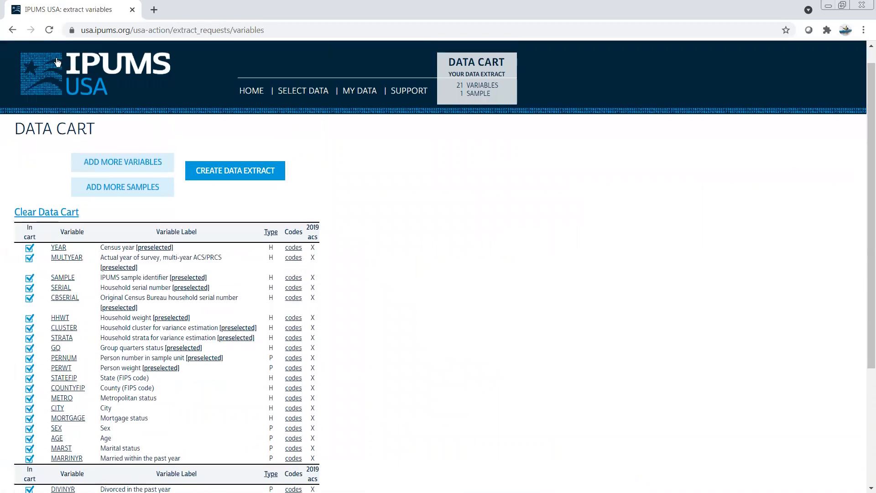
left_click(13, 31)
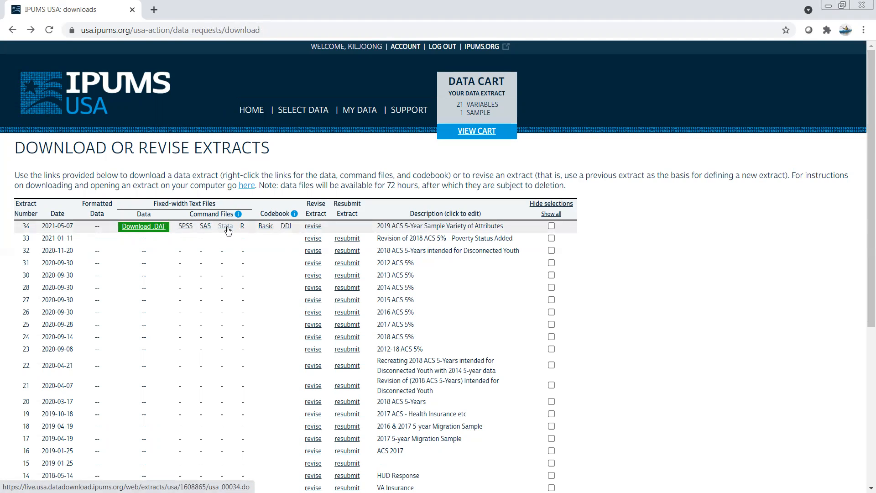
Step: Open the Stata command file of extract 34 and examine its variable definitions and labels
left_click(225, 227)
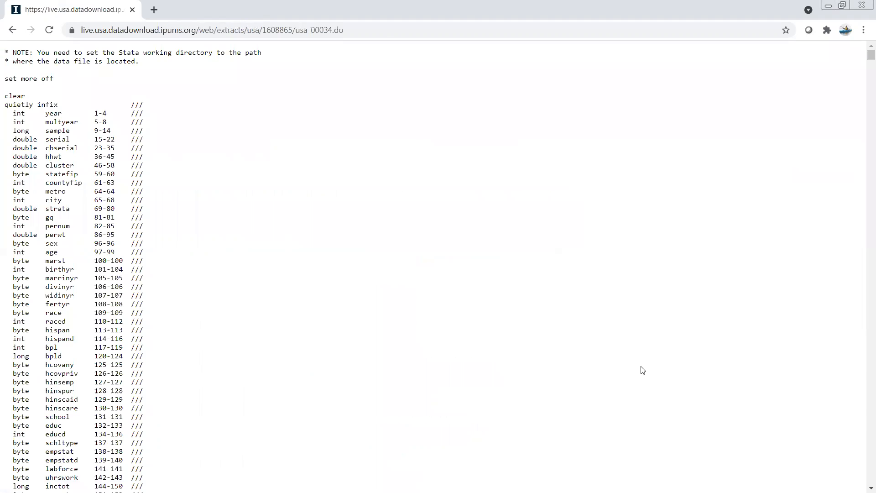
scroll(643, 370, "down", 15)
scroll(641, 368, "up", 15)
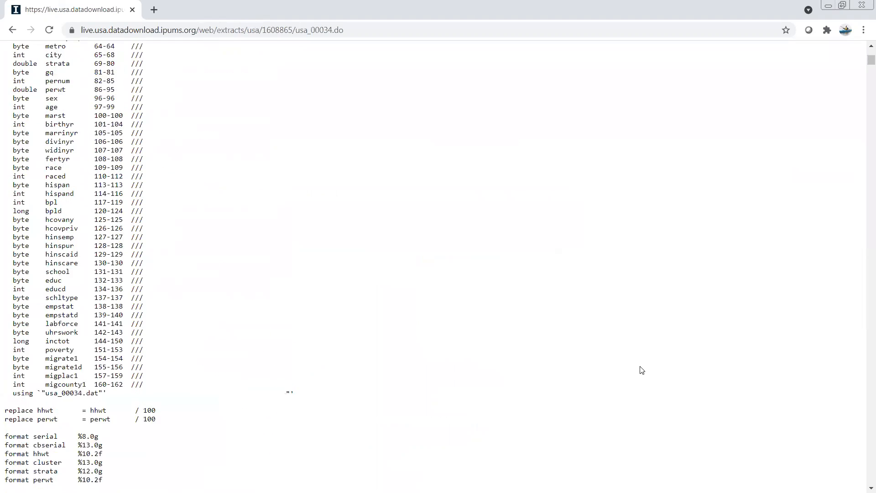
scroll(657, 343, "down", 11)
scroll(658, 340, "up", 5)
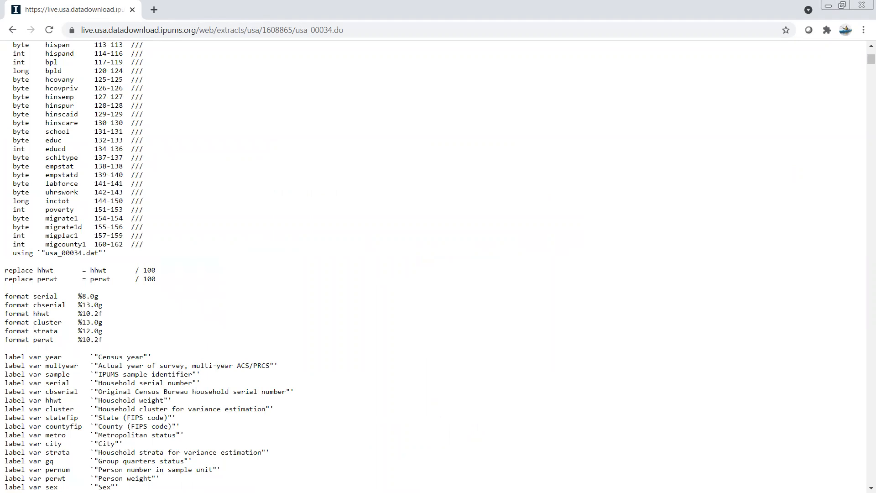
Step: Copy the entire Stata command file and paste it into the empty do-file in Stata's Do-file Editor
key("alt+Tab")
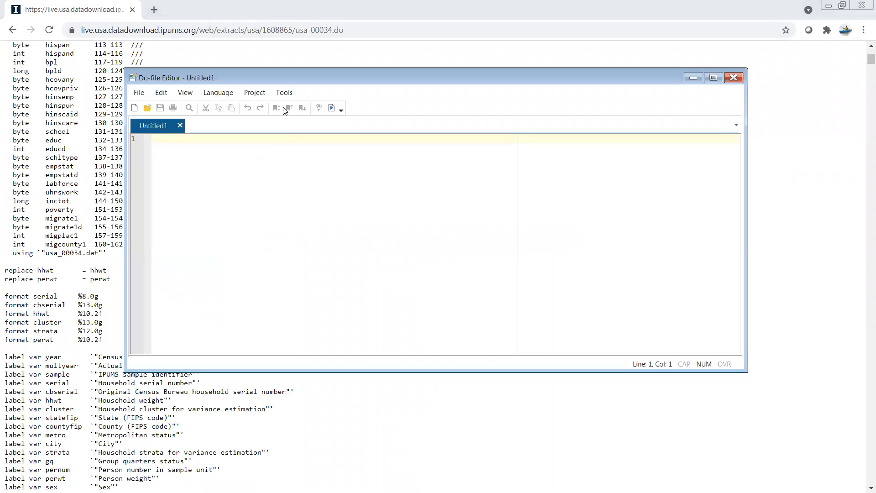
left_click(77, 130)
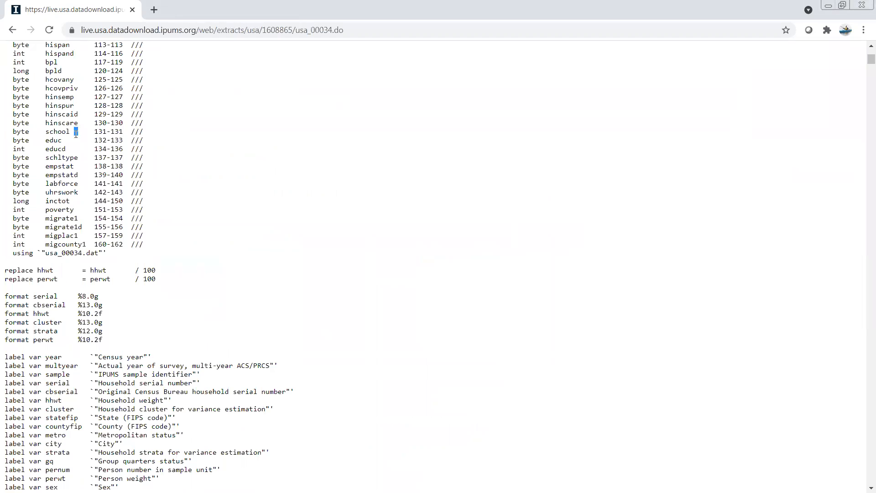
key("ctrl+a")
right_click(77, 124)
left_click(91, 135)
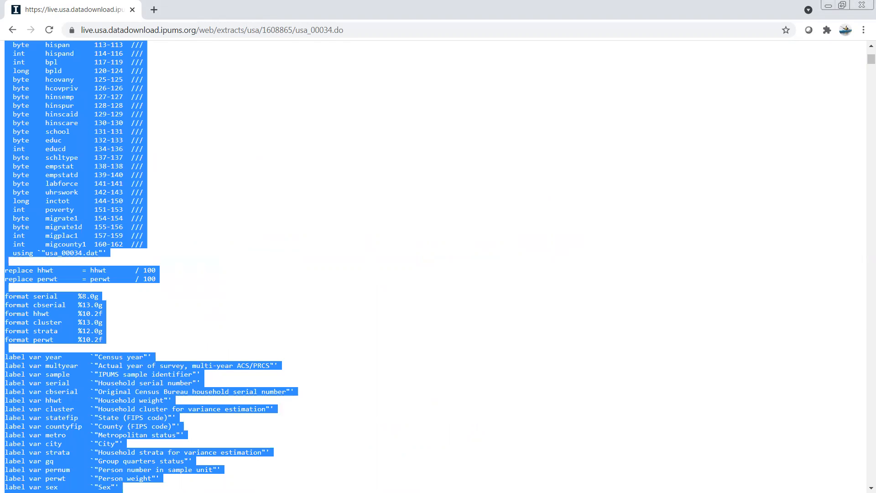
key("alt+Tab")
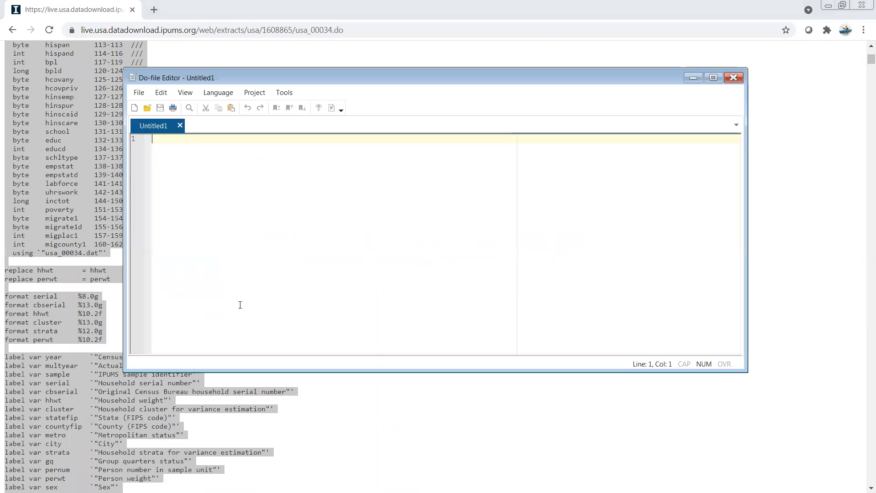
left_click(161, 92)
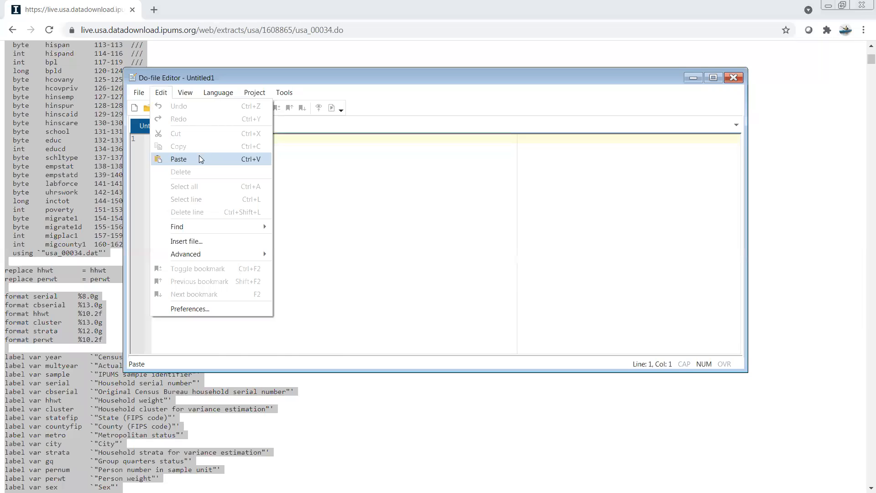
left_click(199, 155)
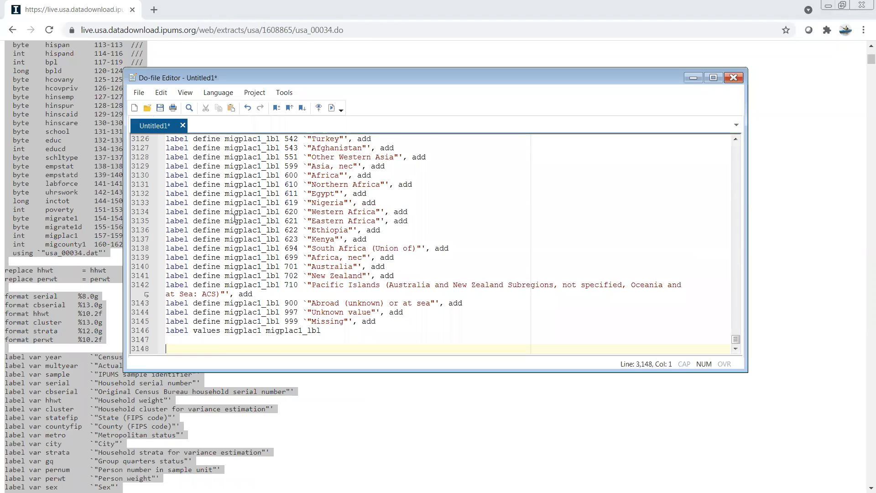
Step: Locate the using "usa_00034.dat" line in the pasted do-file and select the whole line
scroll(235, 219, "up", 12)
left_click_drag(738, 335, 741, 154)
scroll(516, 257, "down", 15)
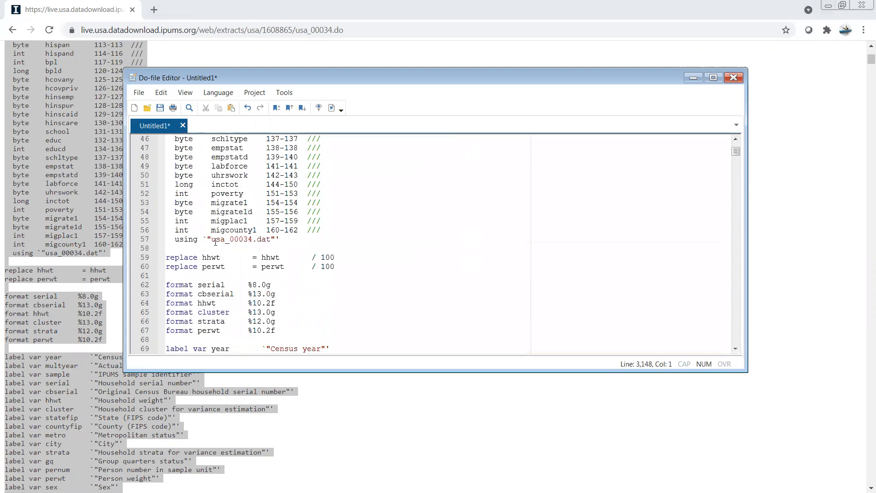
left_click(212, 240)
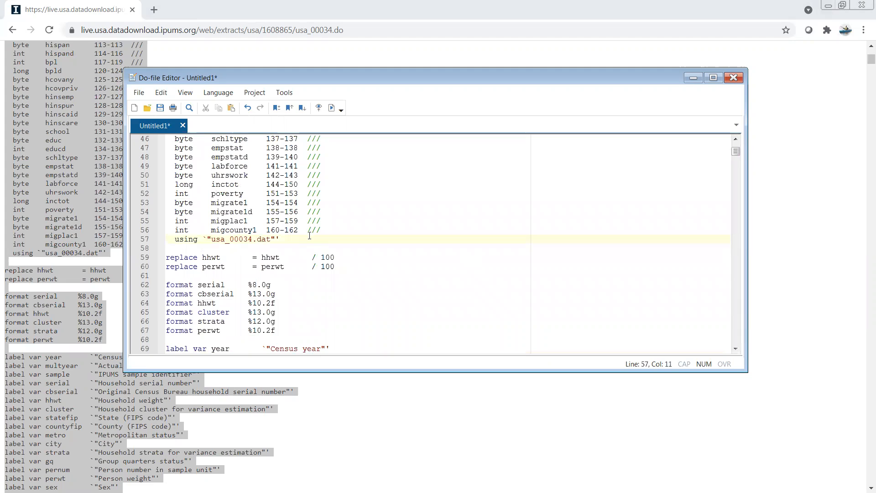
left_click(147, 239)
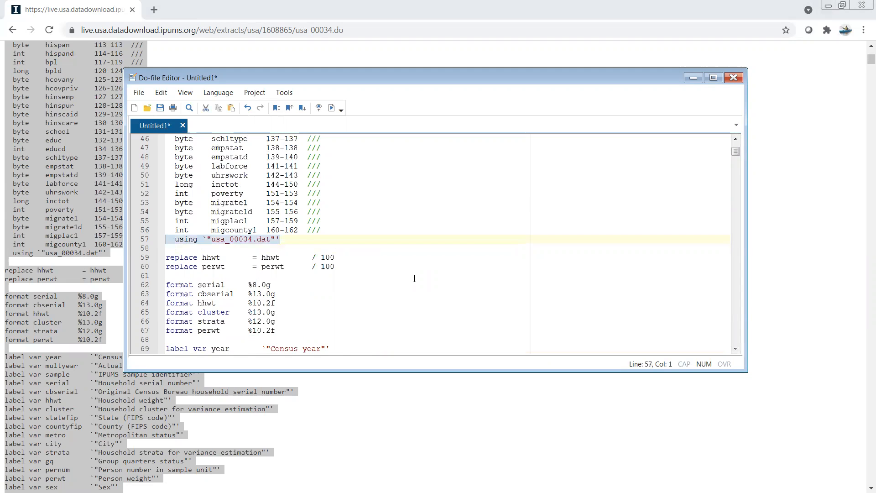
Step: Look through the variable and value labels in the do-file, minimize the editor and return to the extract list in the browser
scroll(461, 277, "down", 5)
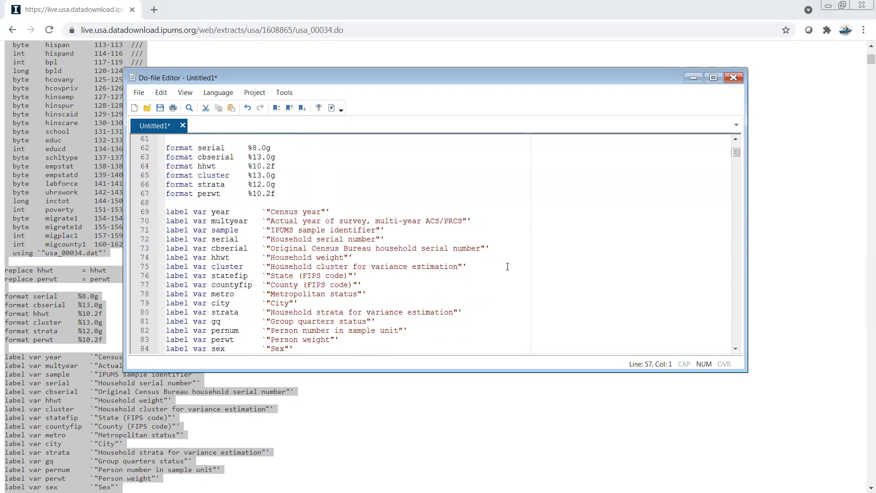
scroll(524, 265, "down", 20)
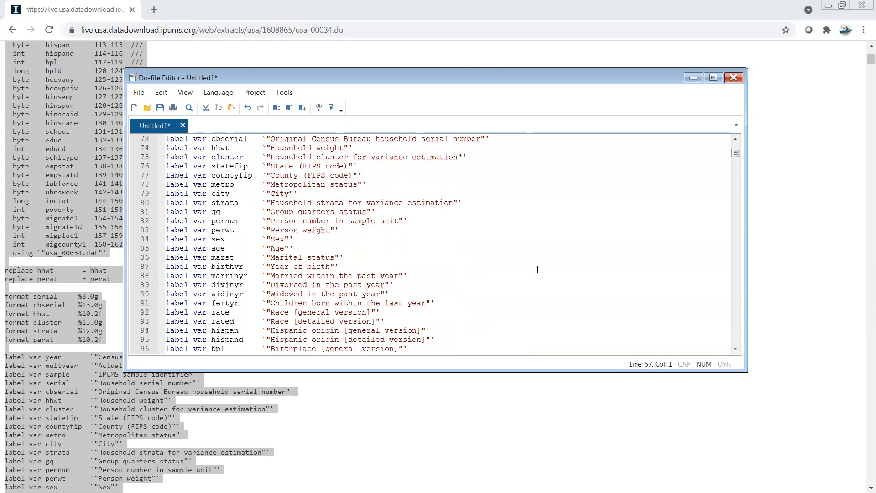
scroll(607, 242, "down", 19)
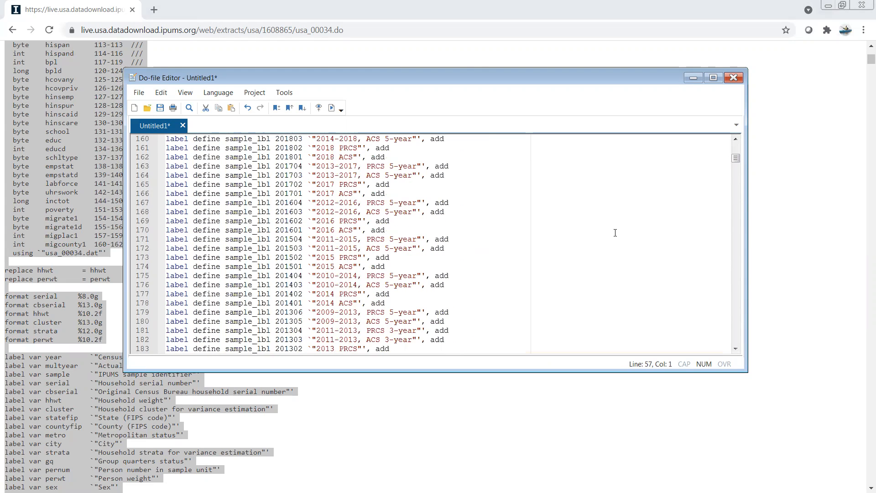
left_click(739, 337)
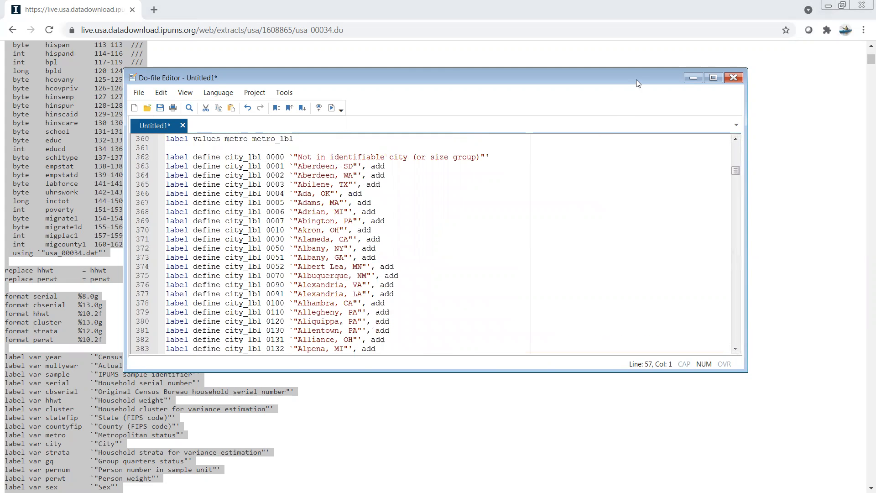
left_click(693, 78)
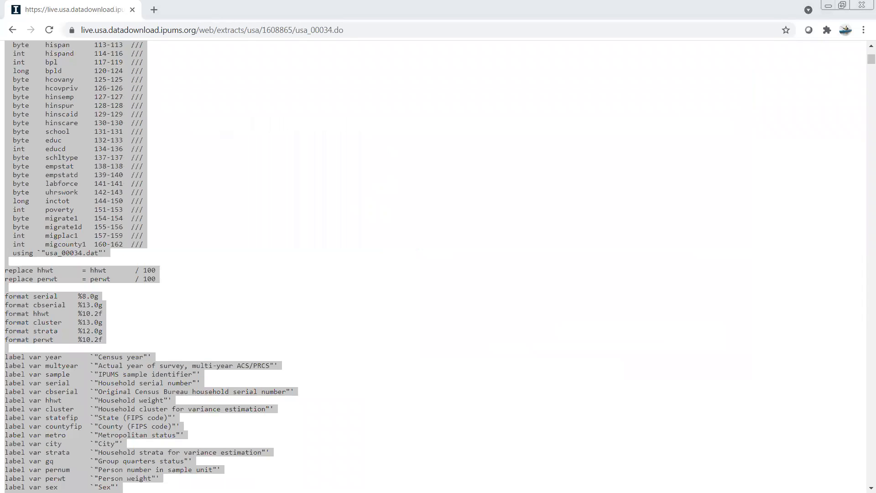
left_click(13, 29)
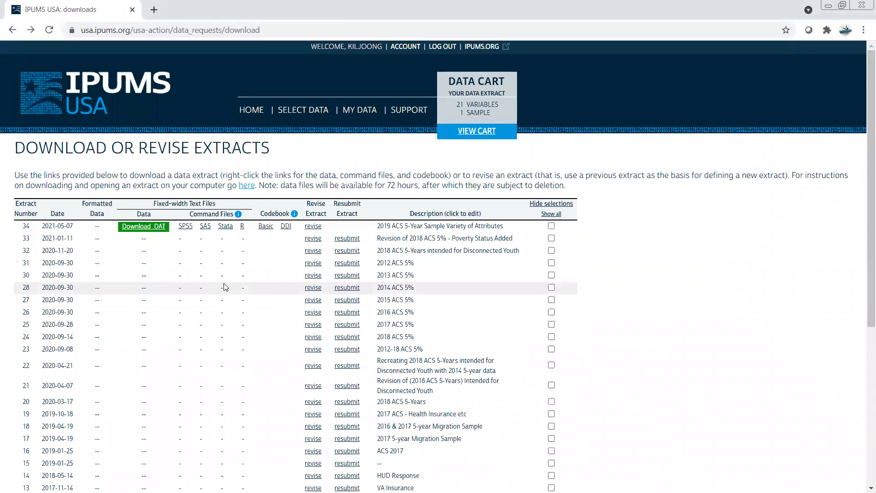
Step: View the R command file and the DDI codebook of extract 34, returning to the extract list after each
left_click(242, 226)
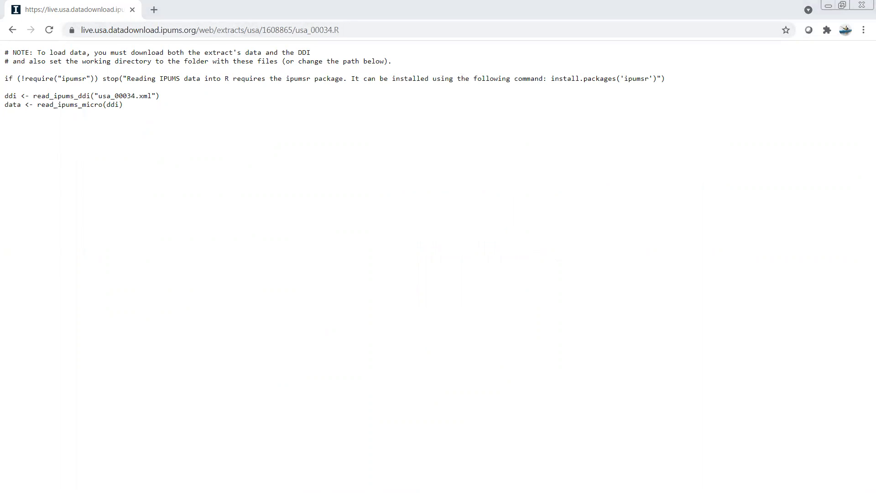
left_click(13, 30)
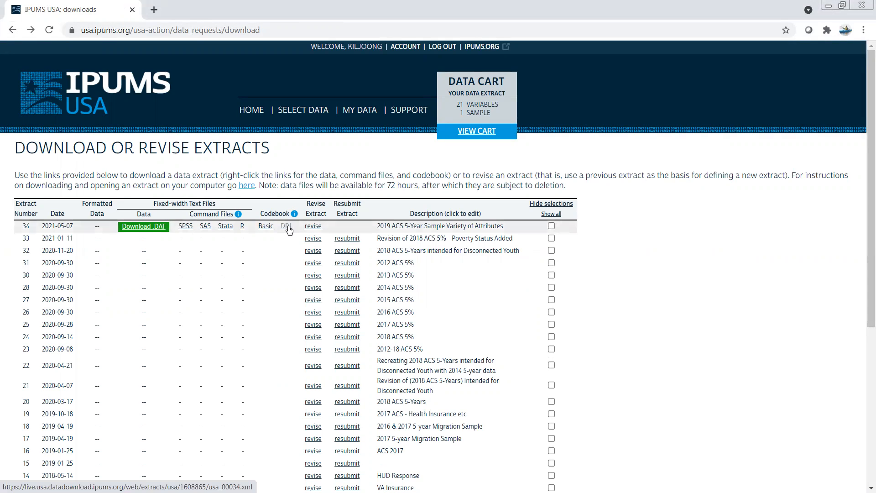
left_click(286, 226)
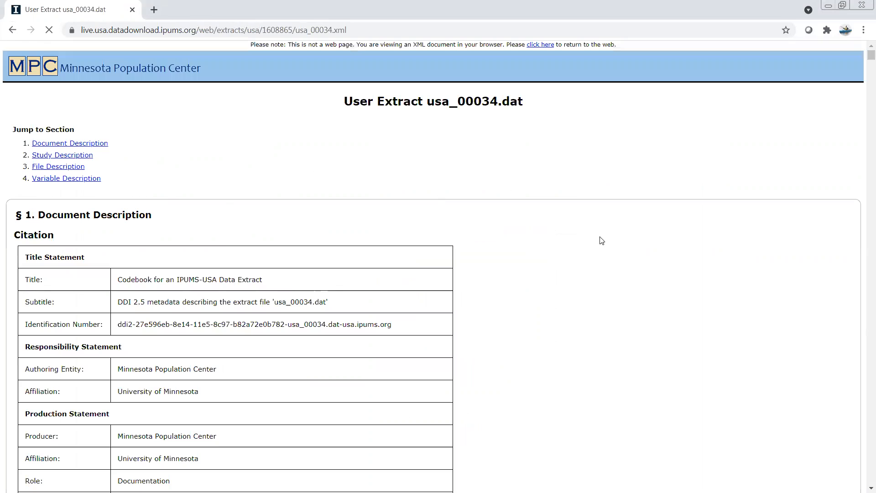
left_click_drag(434, 100, 570, 102)
left_click(559, 106)
left_click(12, 30)
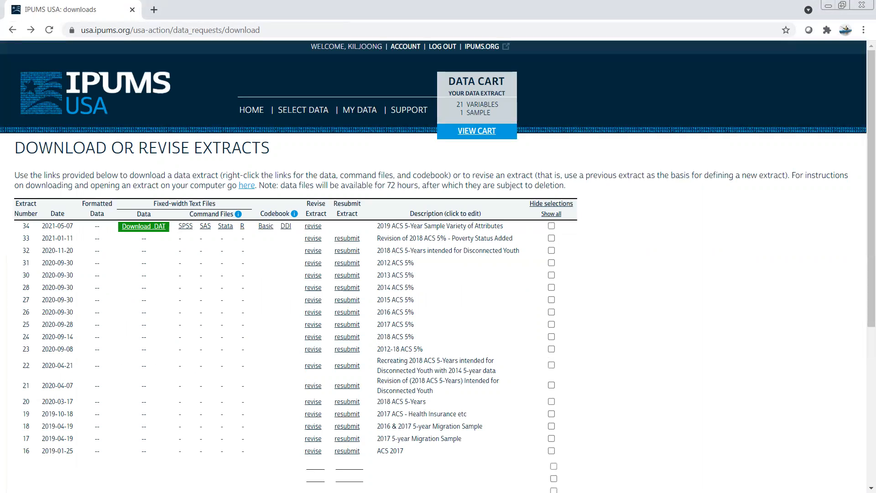
Step: Switch to RStudio and highlight the library(ipumsr) line in Data Management.R
key("alt+Tab")
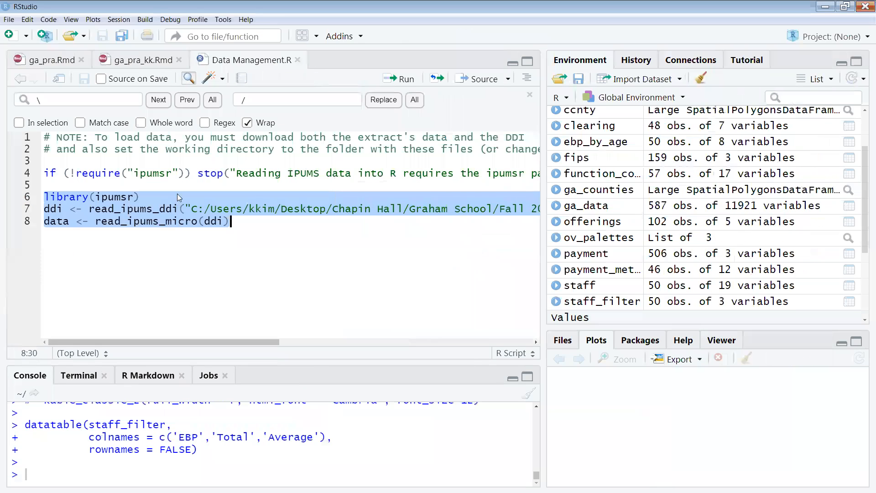
left_click(178, 196)
key("Up")
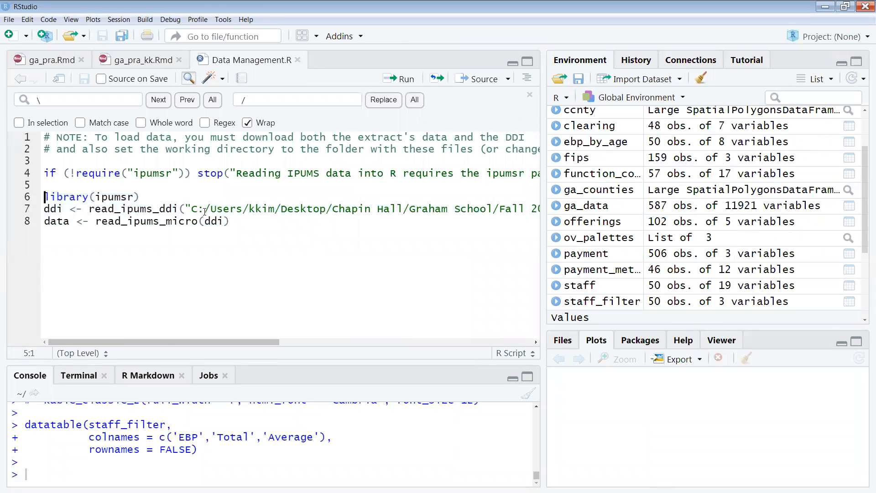
key("shift+End")
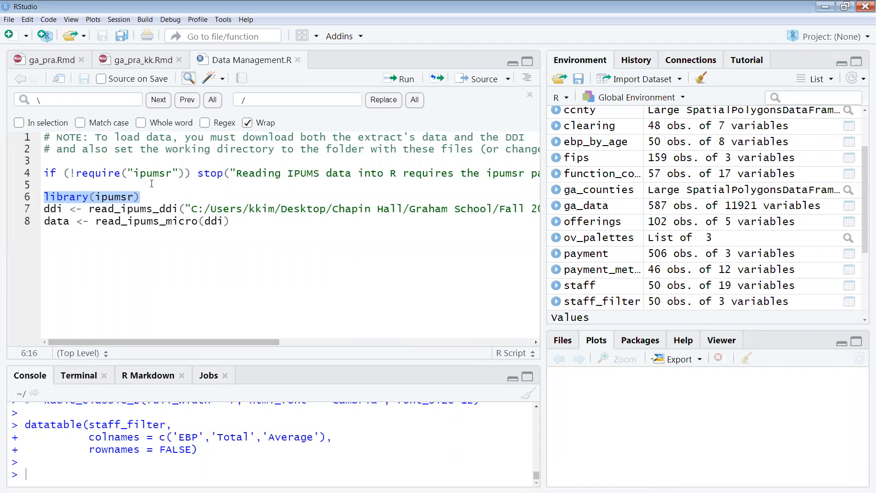
left_click(151, 200)
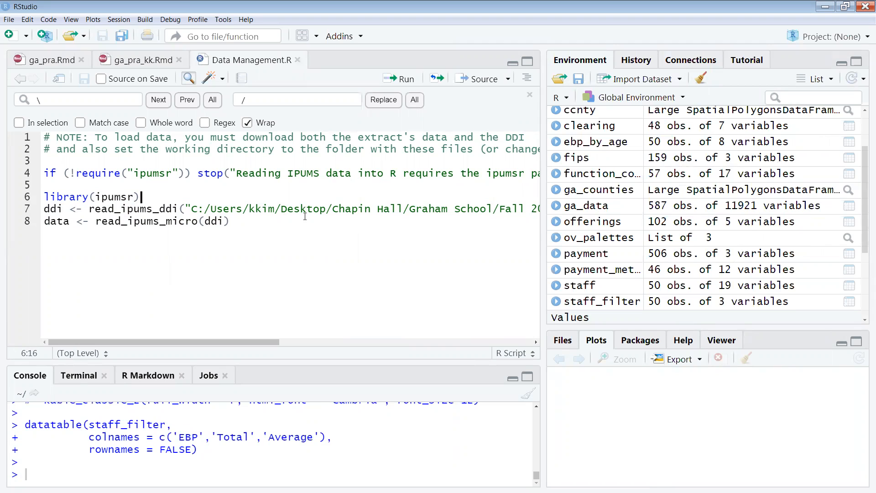
Step: Inspect the full path to usa_00034.xml in the read_ipums_ddi line of the script
left_click(245, 230)
key("Up")
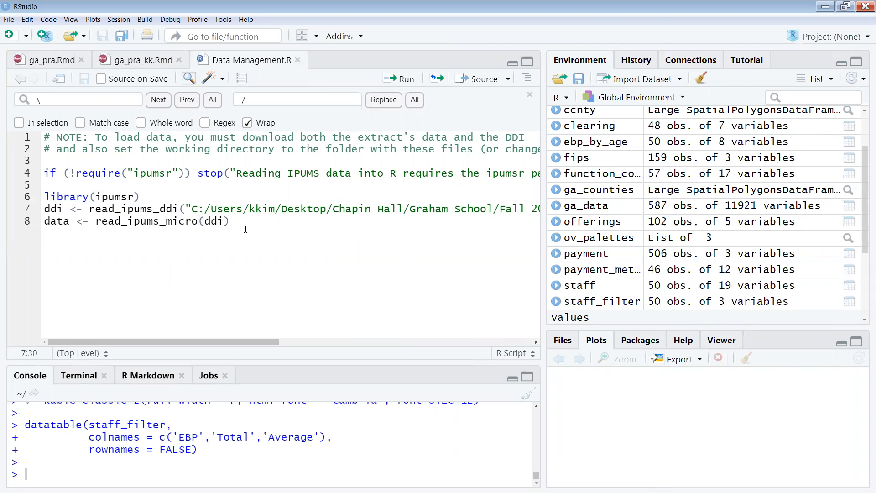
key("Right")
key("Right")
key("End")
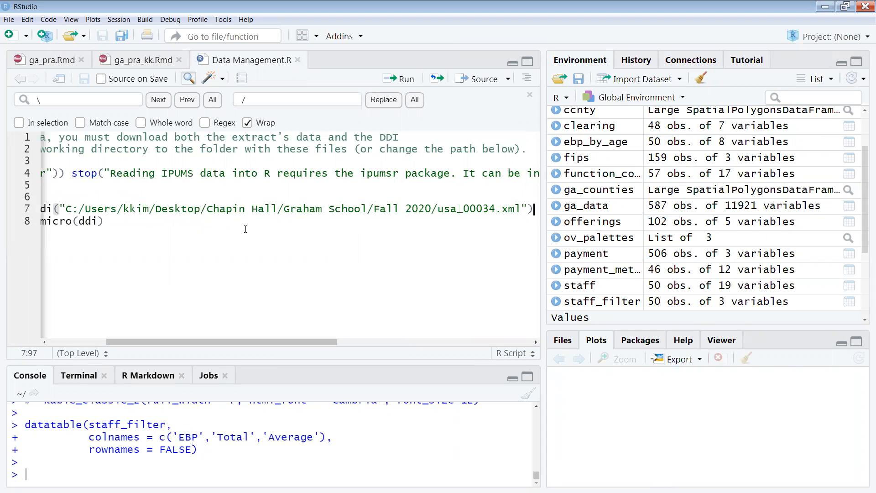
key("Home")
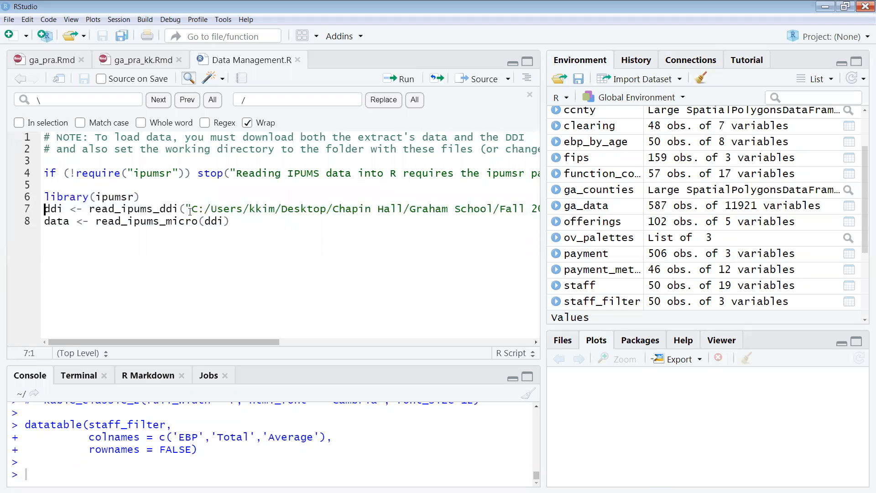
Step: Highlight the data <- read_ipums_micro(ddi) line and switch back to the extract list in the browser
key("Down")
key("End")
key("shift+Home")
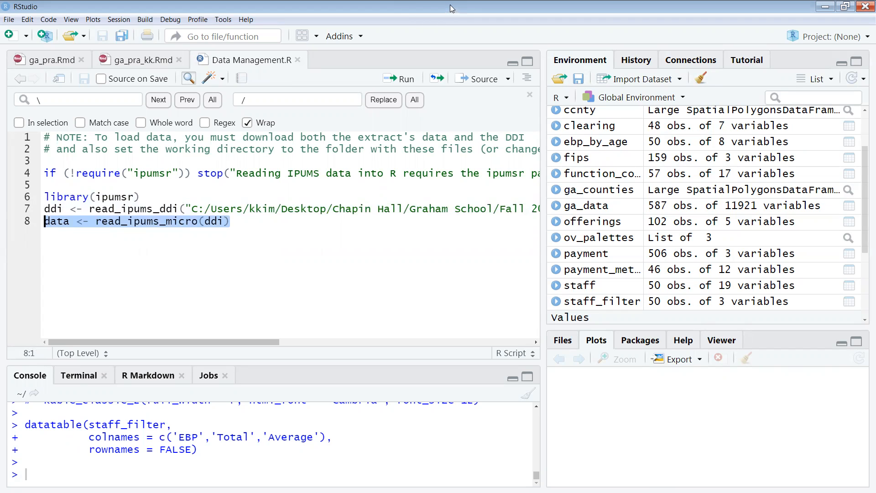
key("alt+Tab")
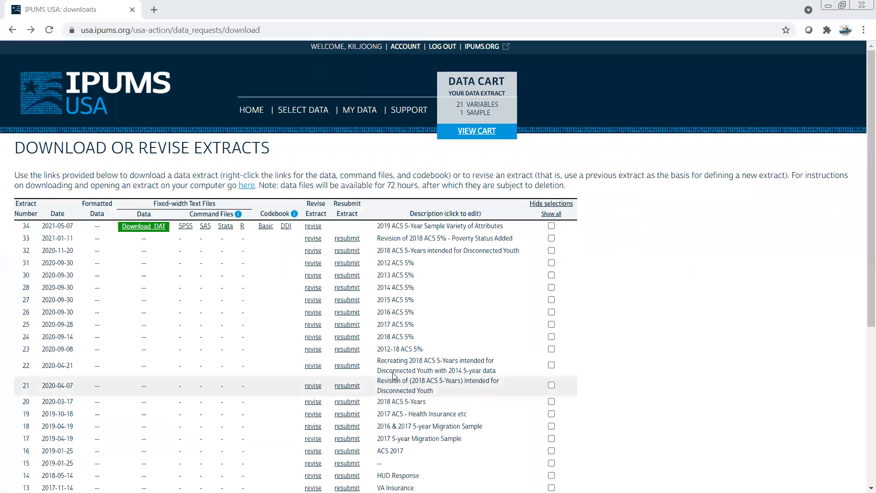